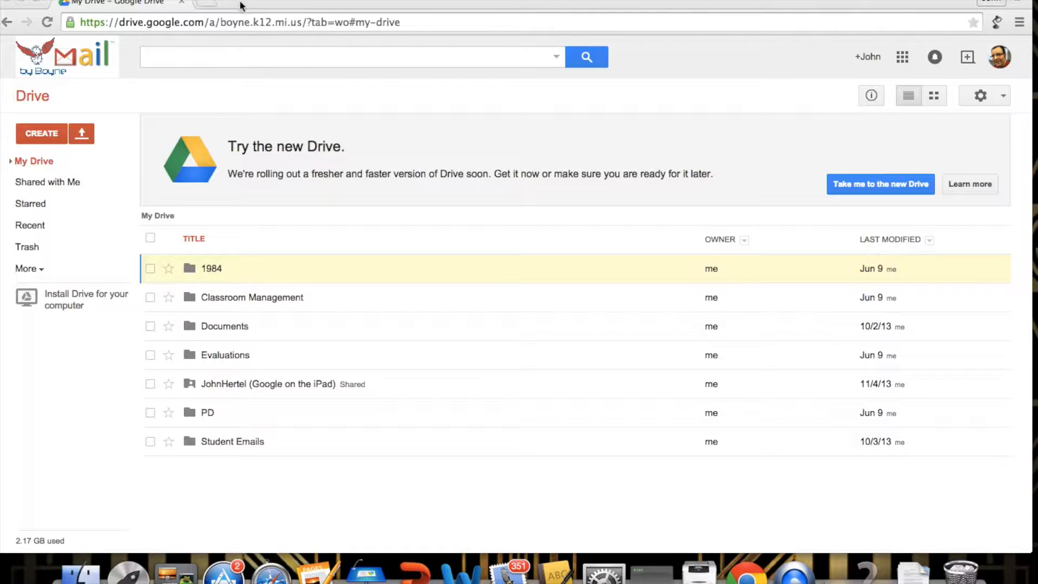
Step: In a new tab, search Google for the class site's name and open the teacher's Google Sites homepage
click(211, 5)
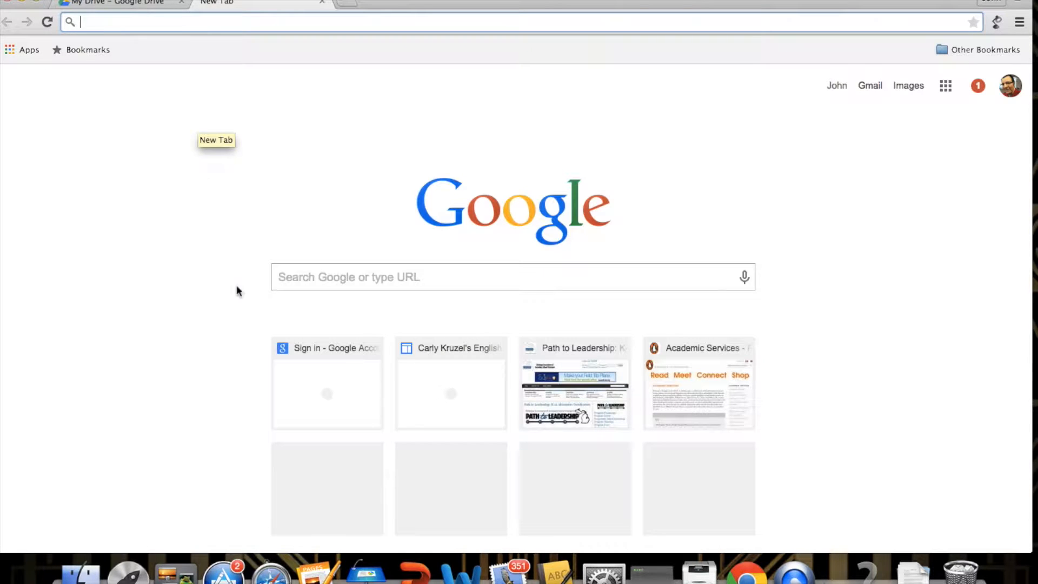
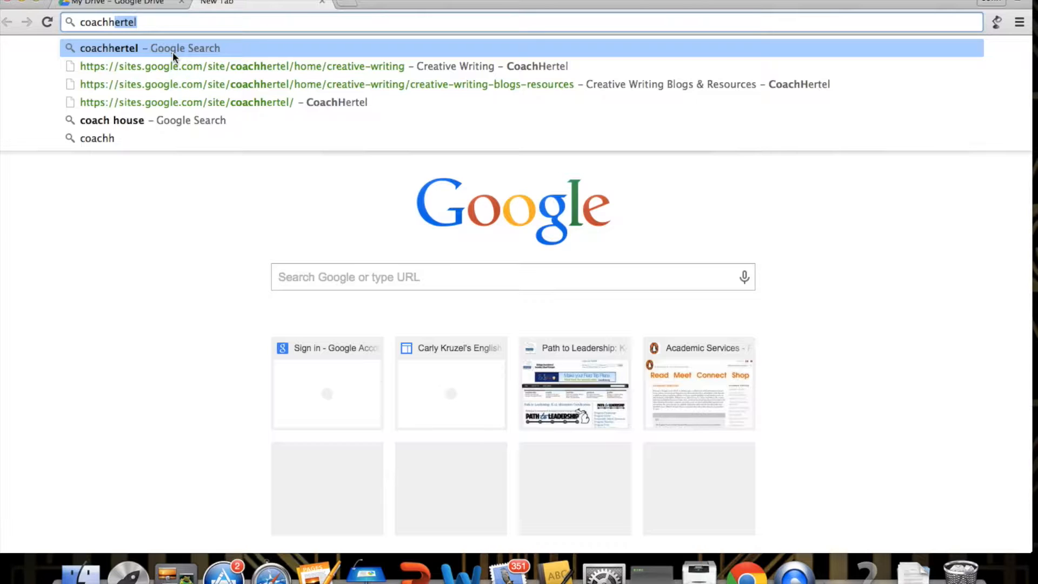
key(Return)
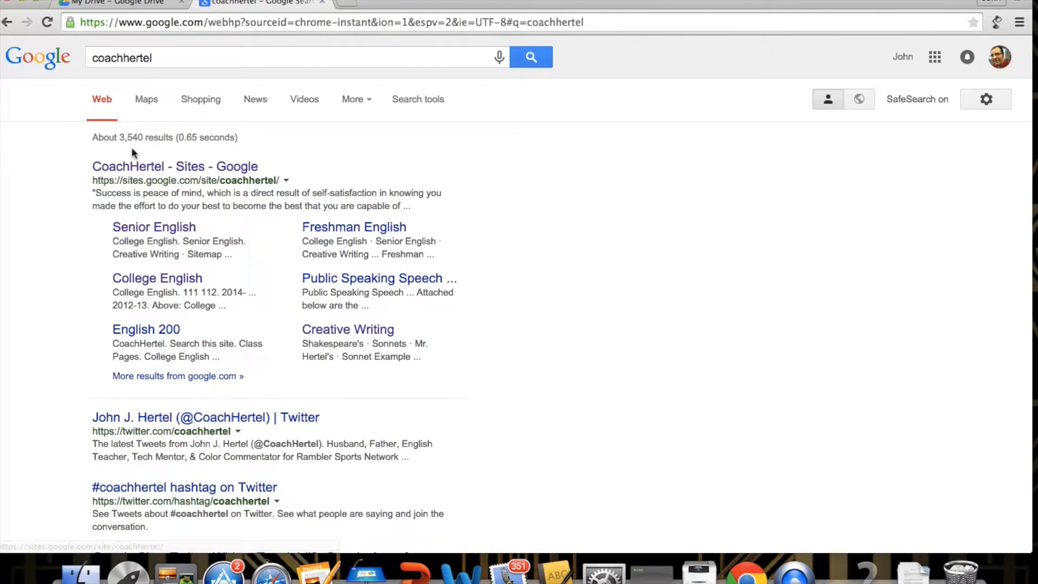
click(140, 169)
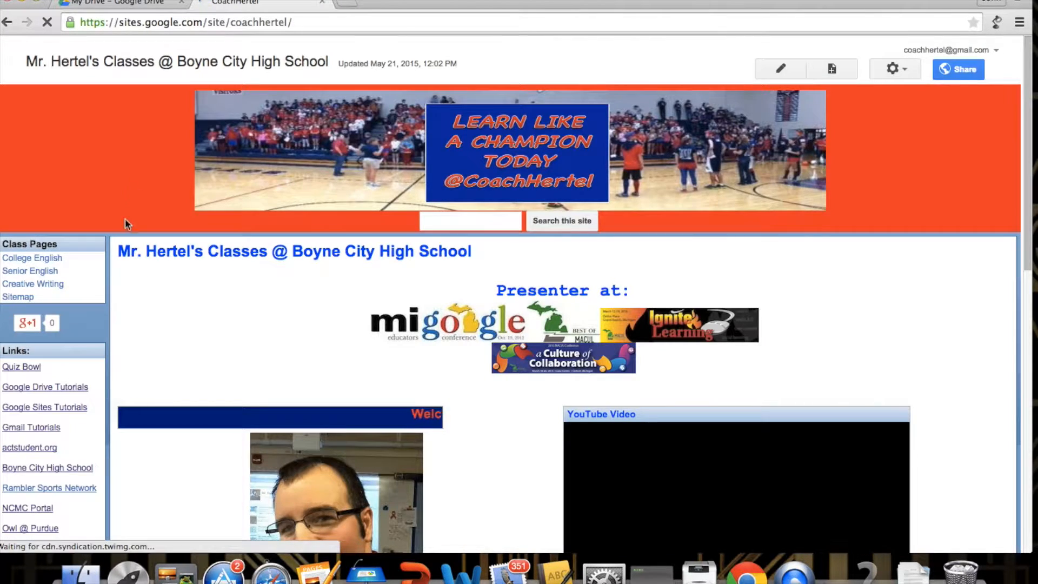
Step: Go to the Gmail Tutorials page and open the 'Student View of Submit Form' Creative Writing form
click(42, 433)
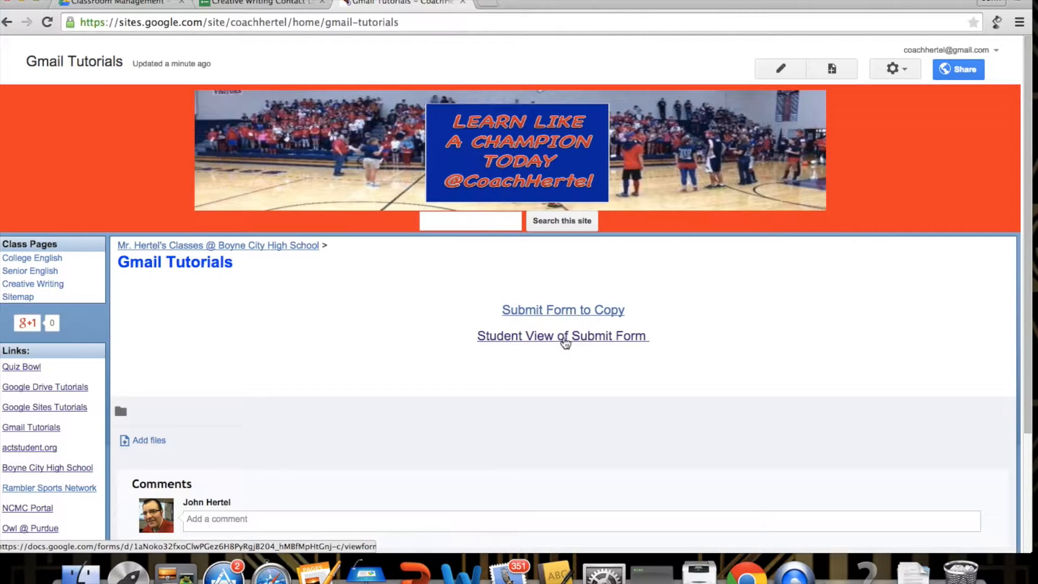
click(592, 343)
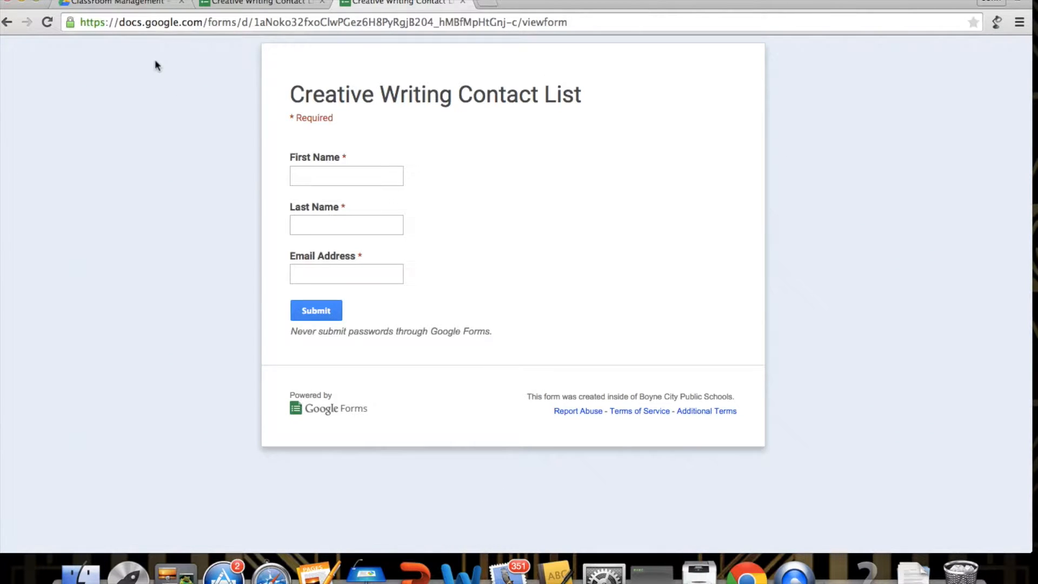
Step: From the Classroom Management folder, open the Creative Writing Contact List form and create a new responses spreadsheet
click(153, 8)
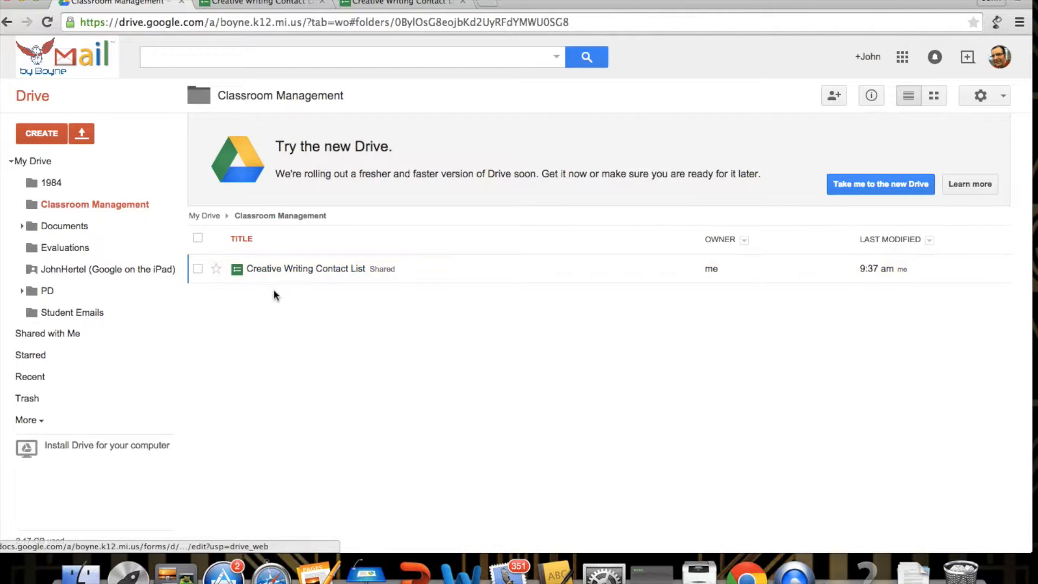
click(337, 274)
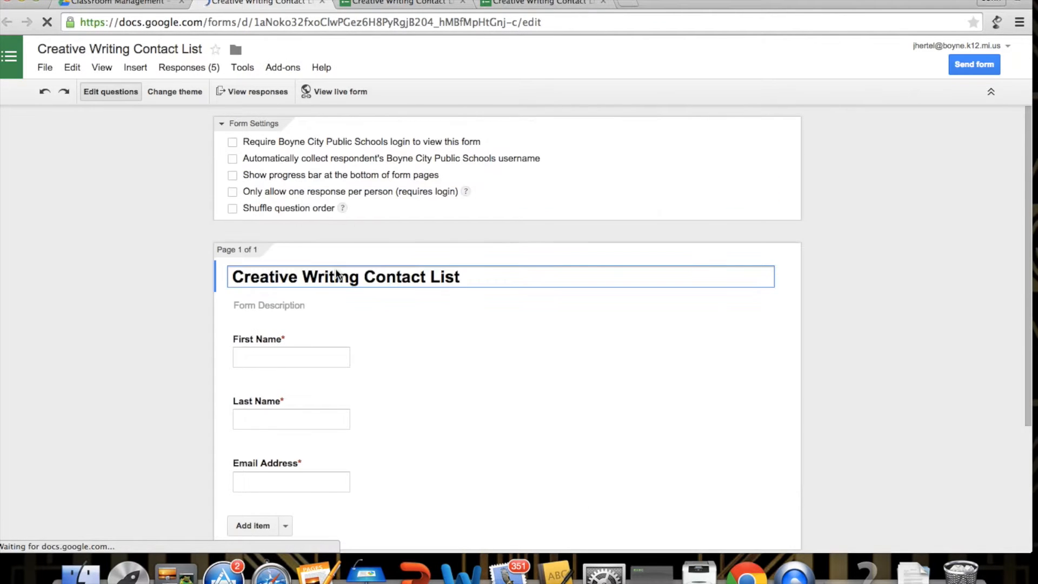
click(256, 93)
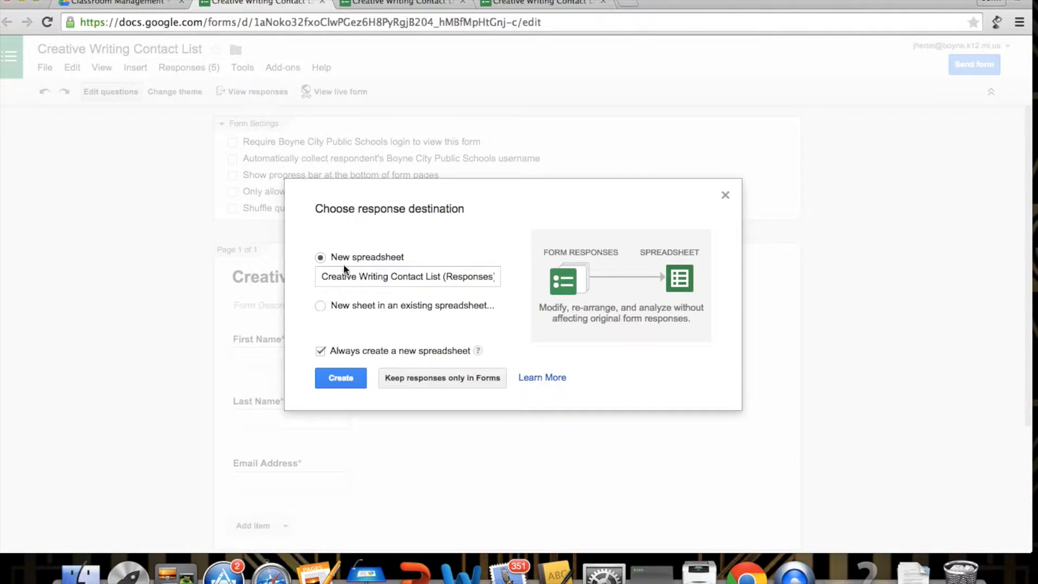
click(413, 276)
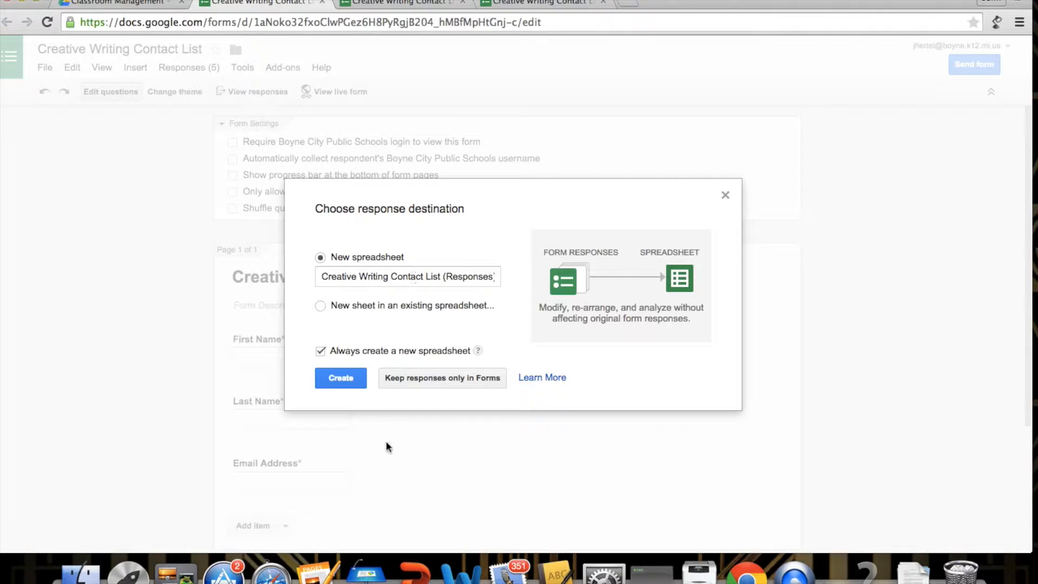
click(342, 377)
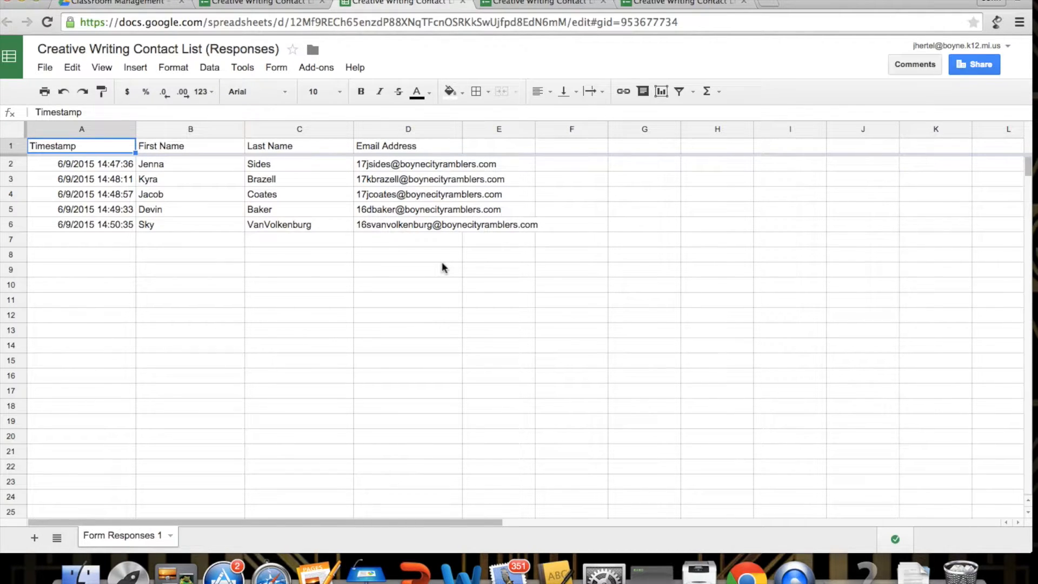
Step: Move through the form editor and live form tabs back to the Gmail Tutorials page
click(549, 7)
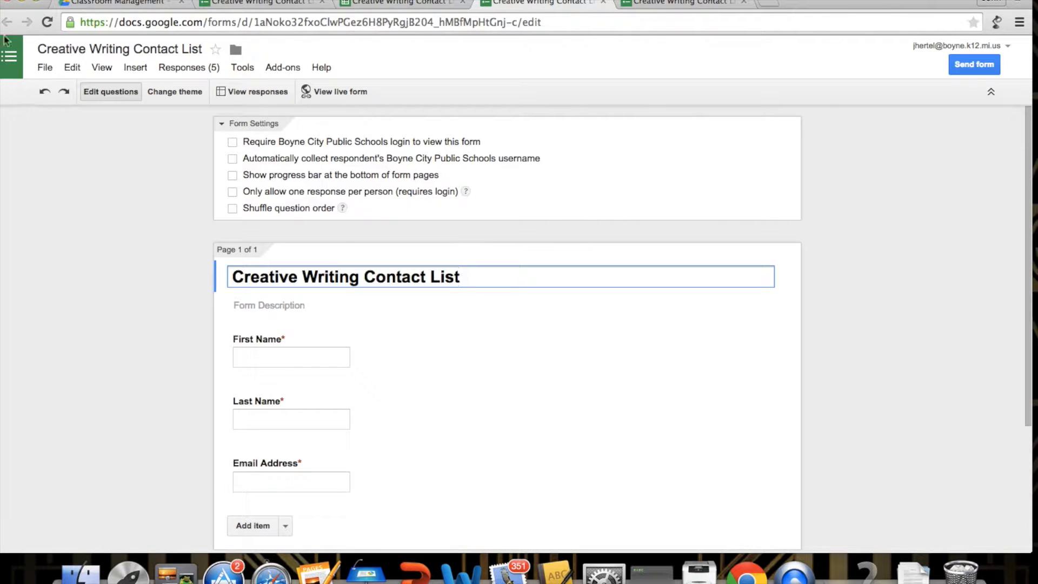
click(657, 5)
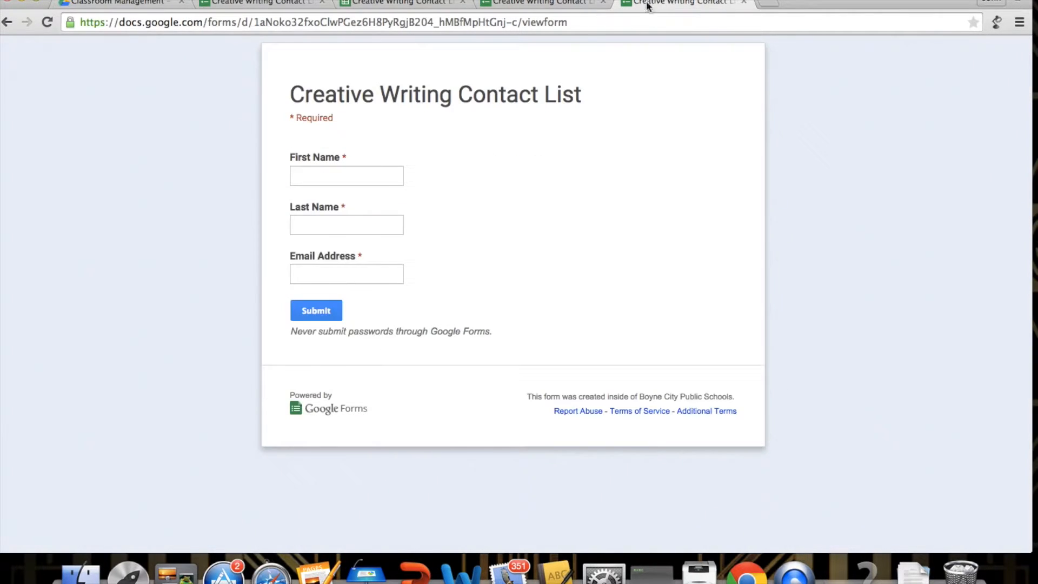
click(8, 24)
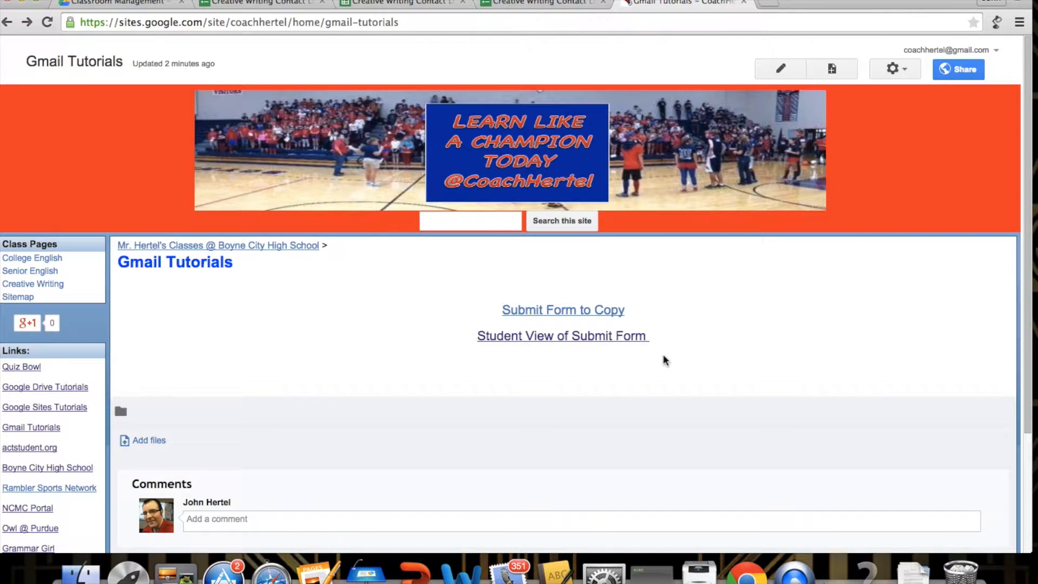
Step: Follow the 'Submit Form to Copy' link into the form editor and open its File menu
click(545, 316)
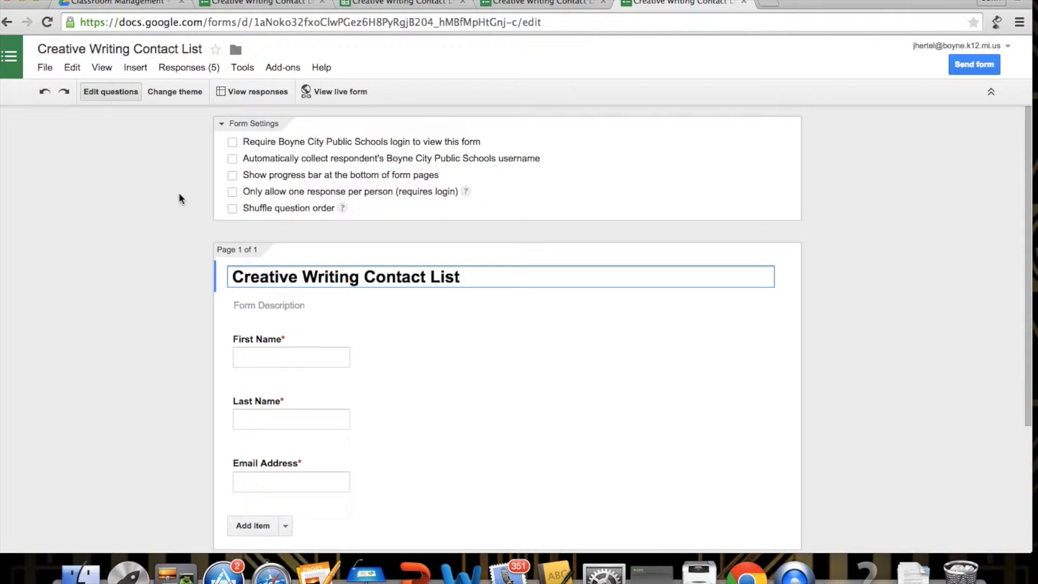
click(45, 68)
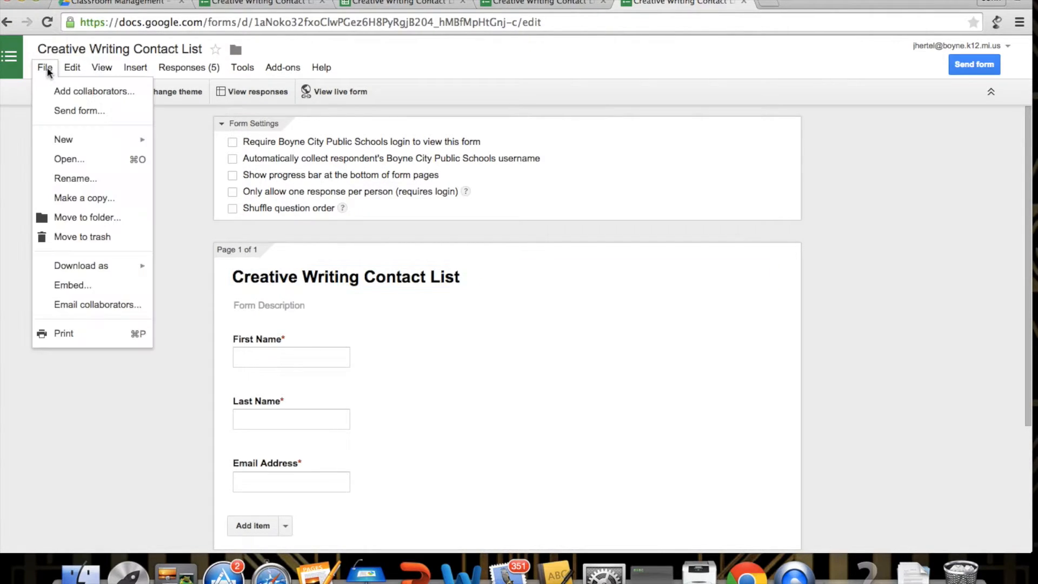
Step: Copy the form as 'Chemistry 2nd hour Contact List' and return to the Classroom Management folder
click(90, 200)
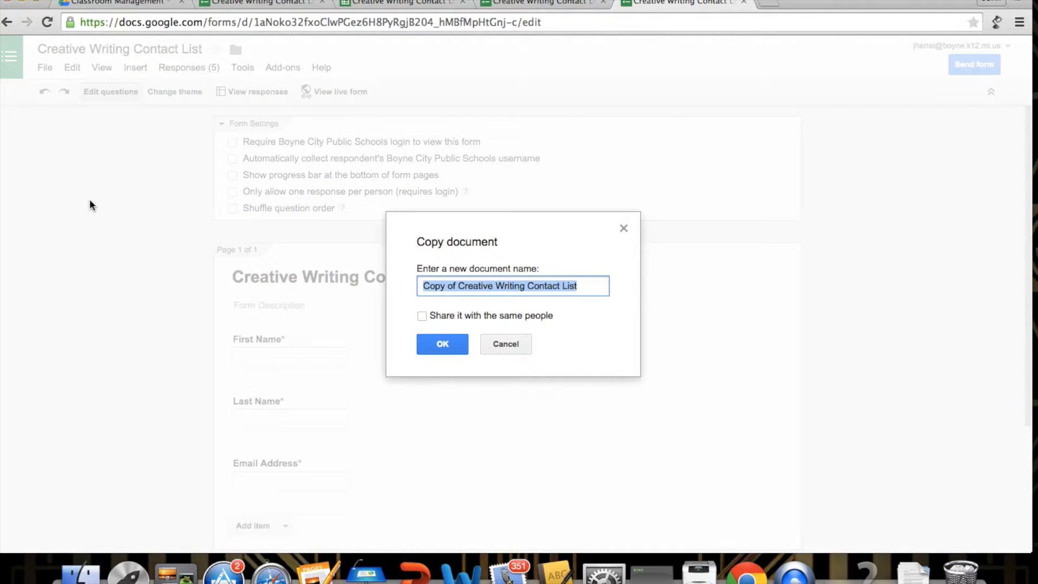
drag(524, 286, 422, 285)
click(522, 284)
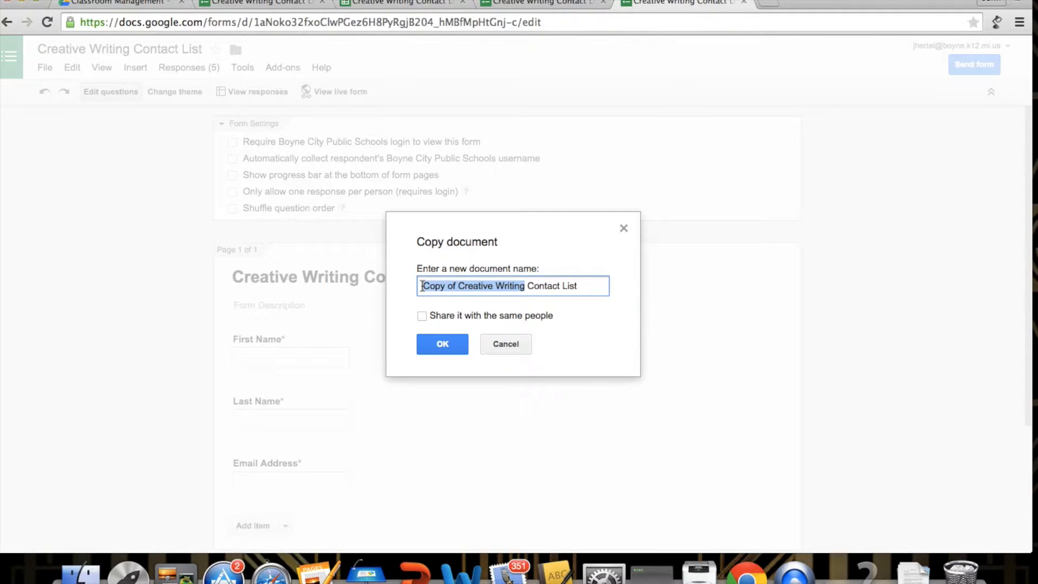
text(Chem)
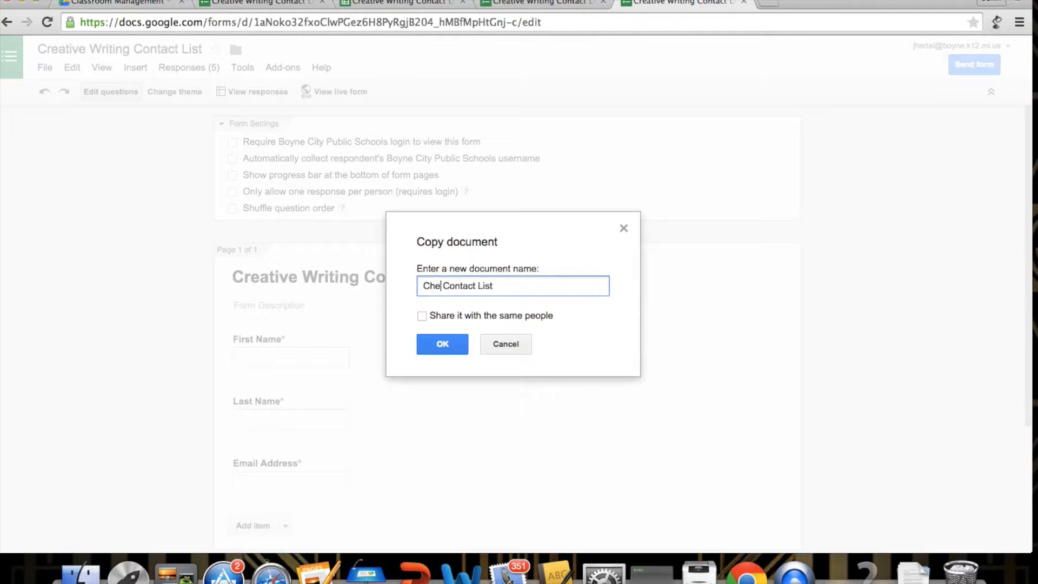
text(is)
text(try)
text(2nd hou)
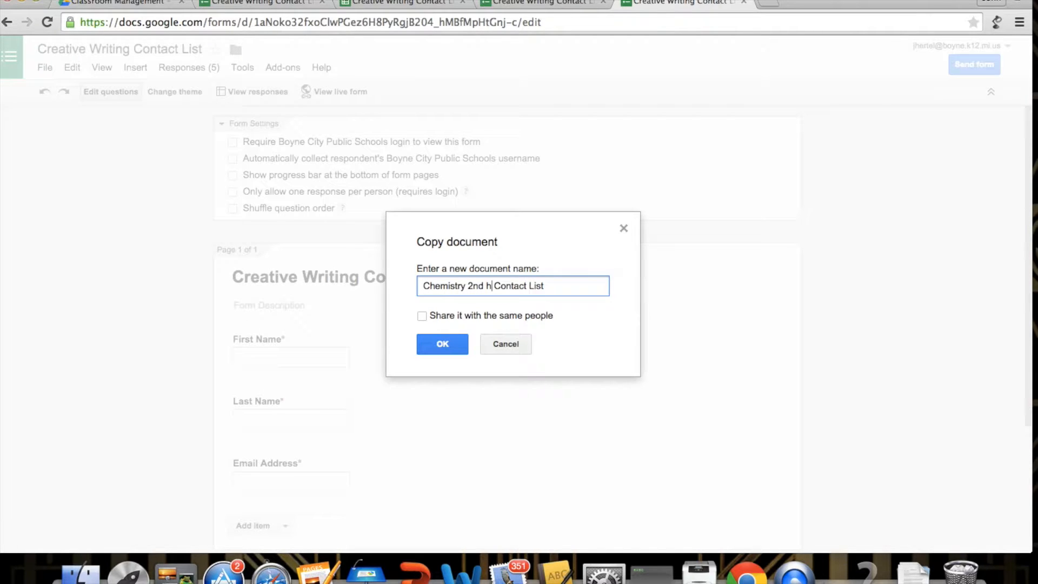
text(r)
click(441, 343)
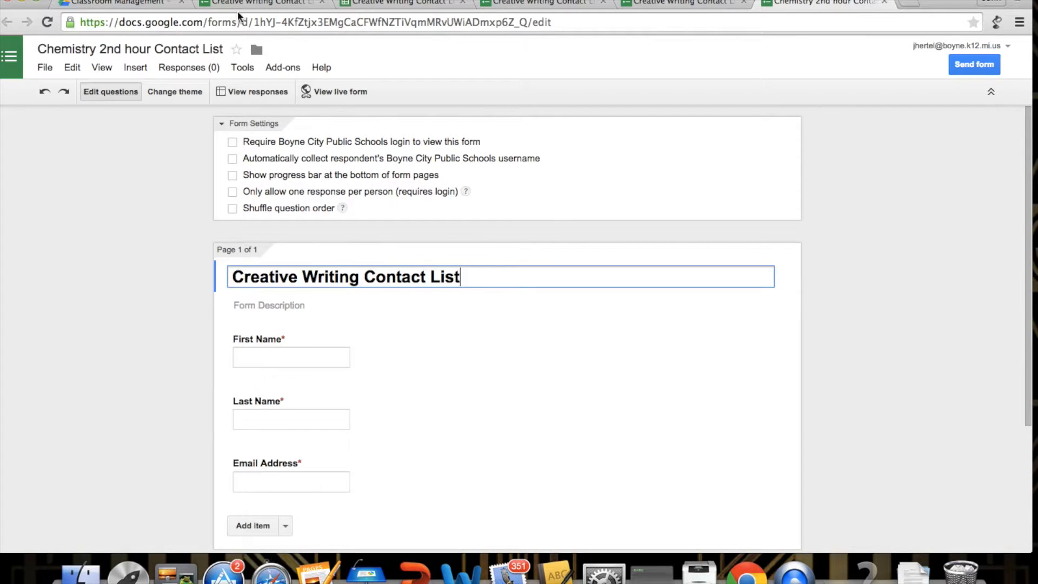
click(139, 4)
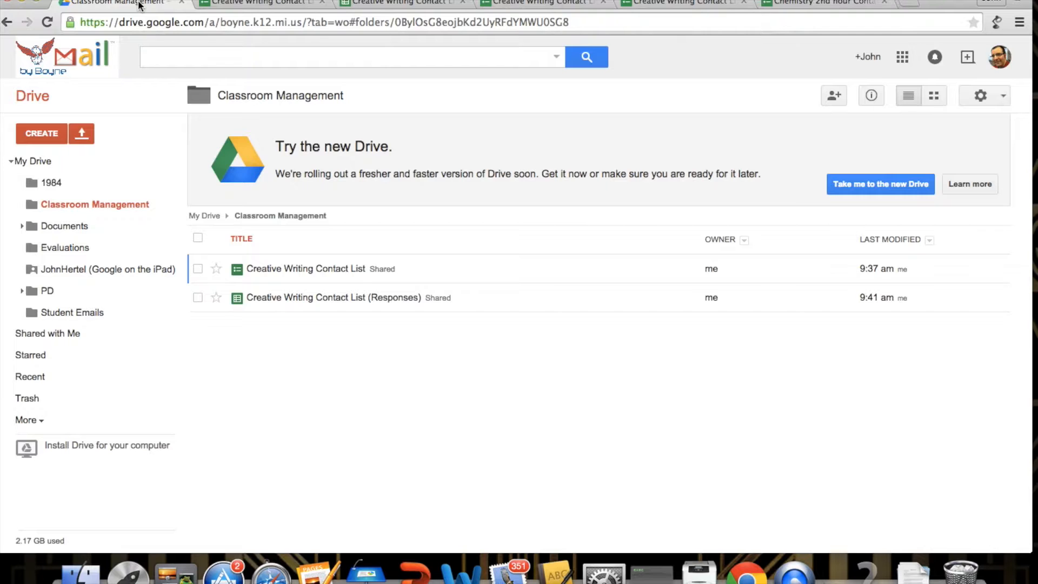
Step: Show My Drive and open the Chemistry 2nd hour Contact List form
click(44, 162)
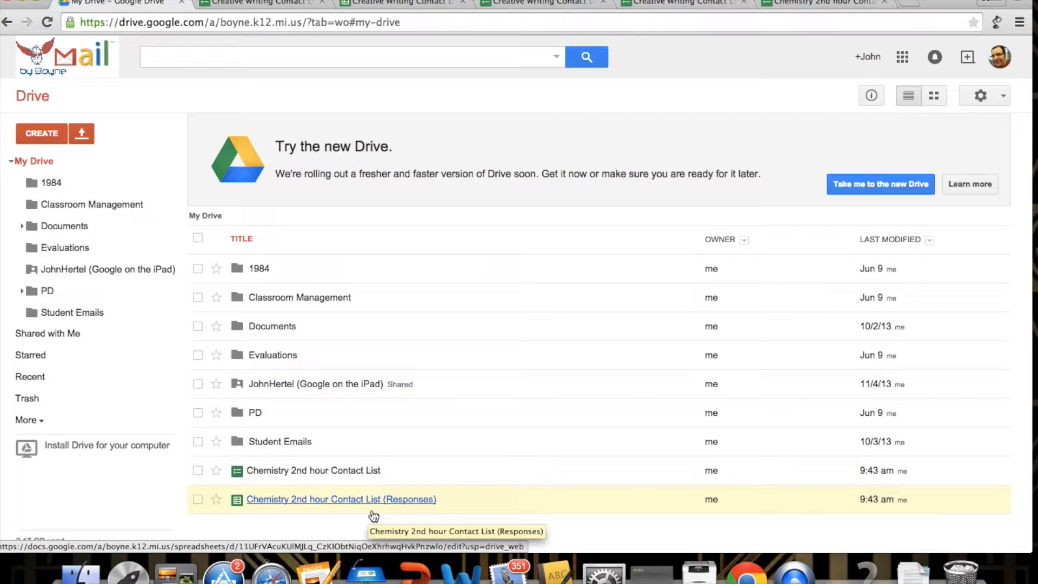
click(341, 470)
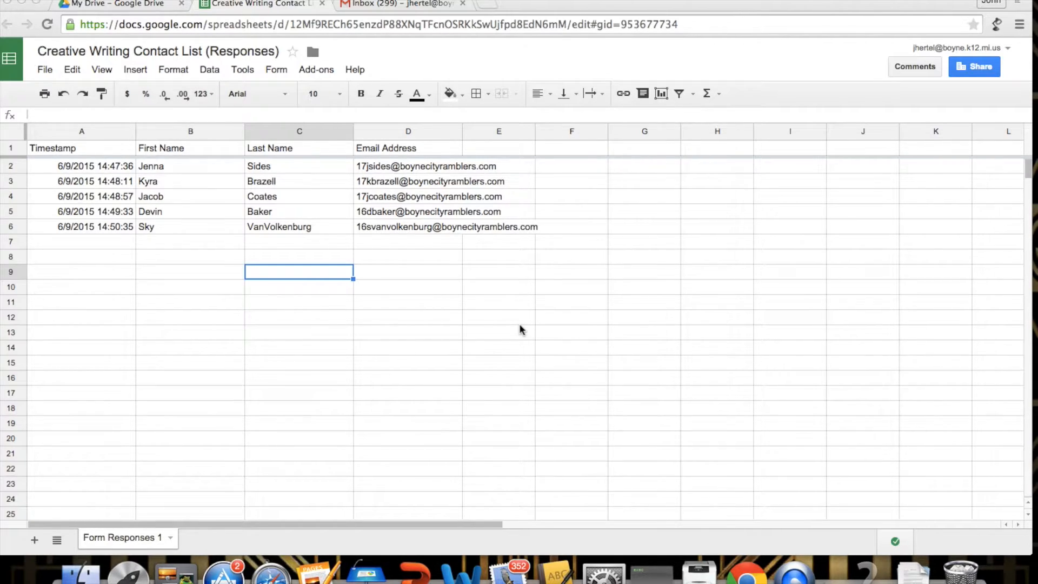
Step: Download the current responses sheet as a comma-separated values (.csv) file
click(48, 67)
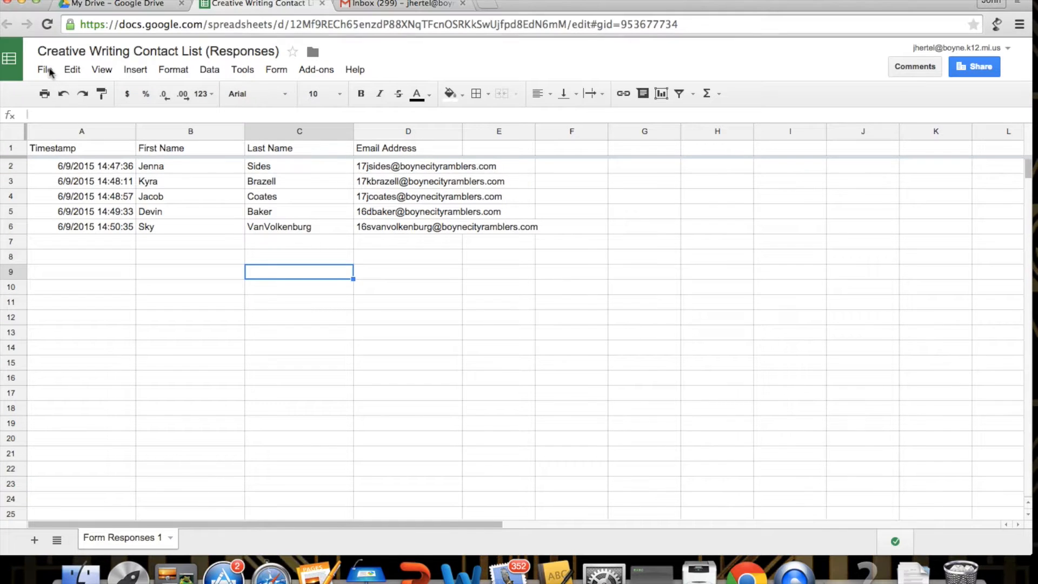
click(50, 72)
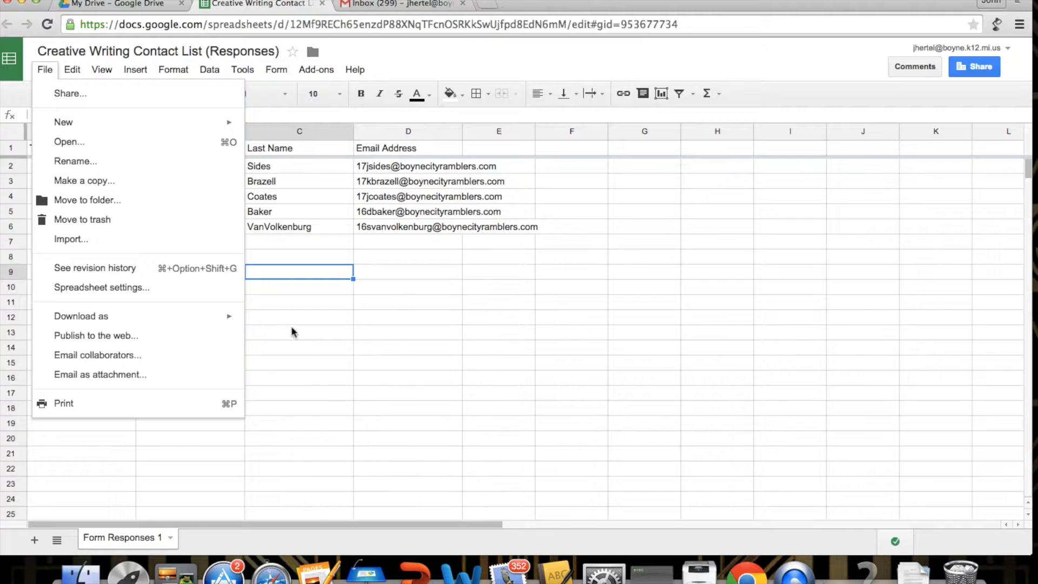
mouse_move(229, 319)
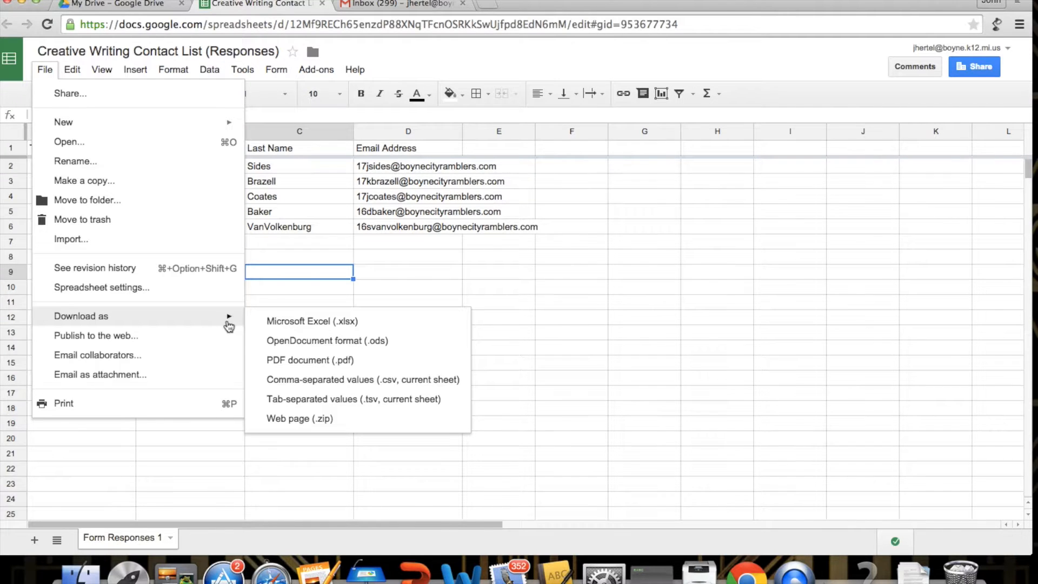
click(351, 383)
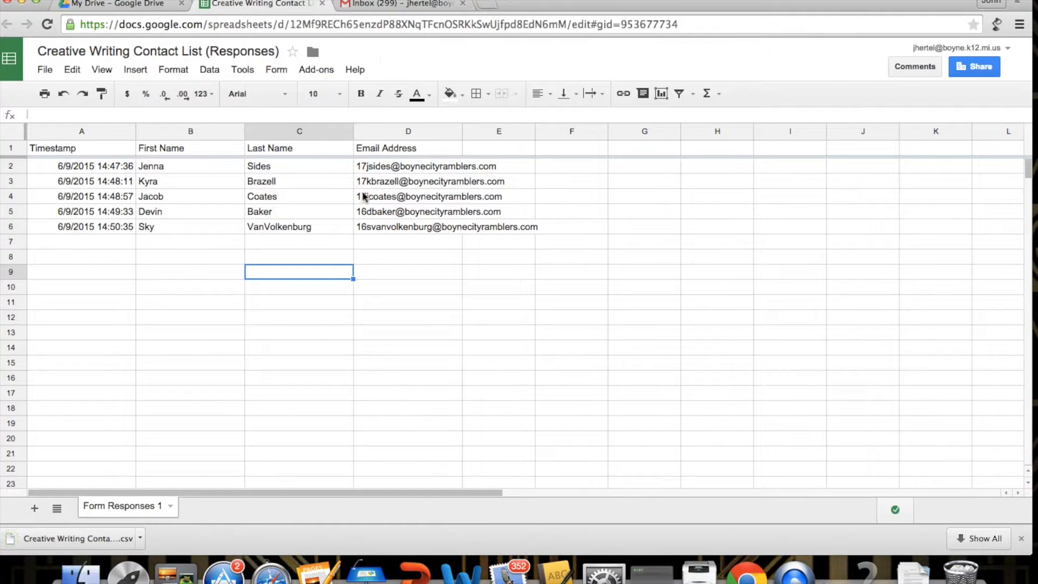
Step: Go from the Gmail inbox to the Contacts manager using the Mail dropdown
click(406, 6)
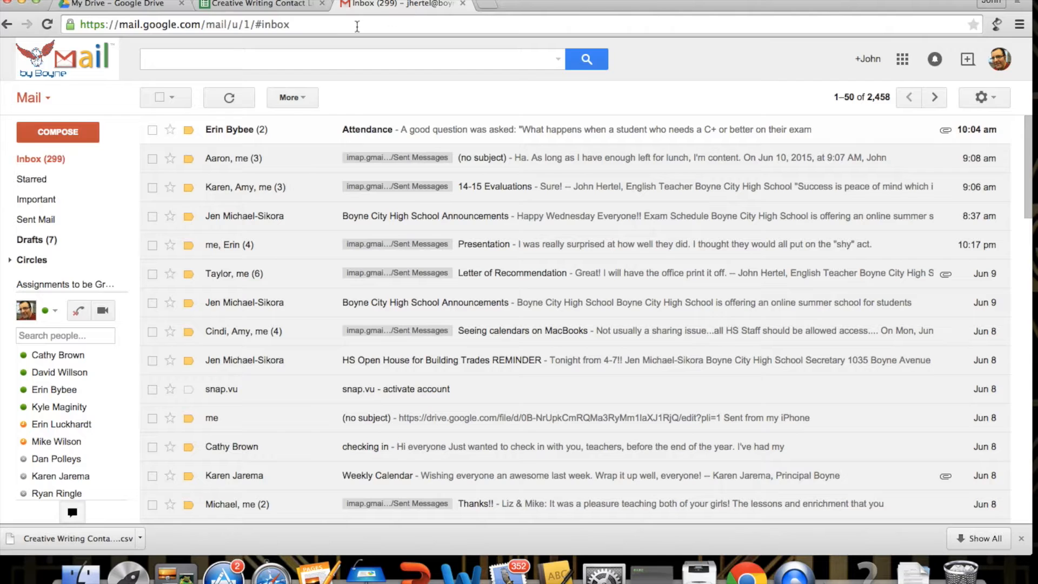
click(47, 105)
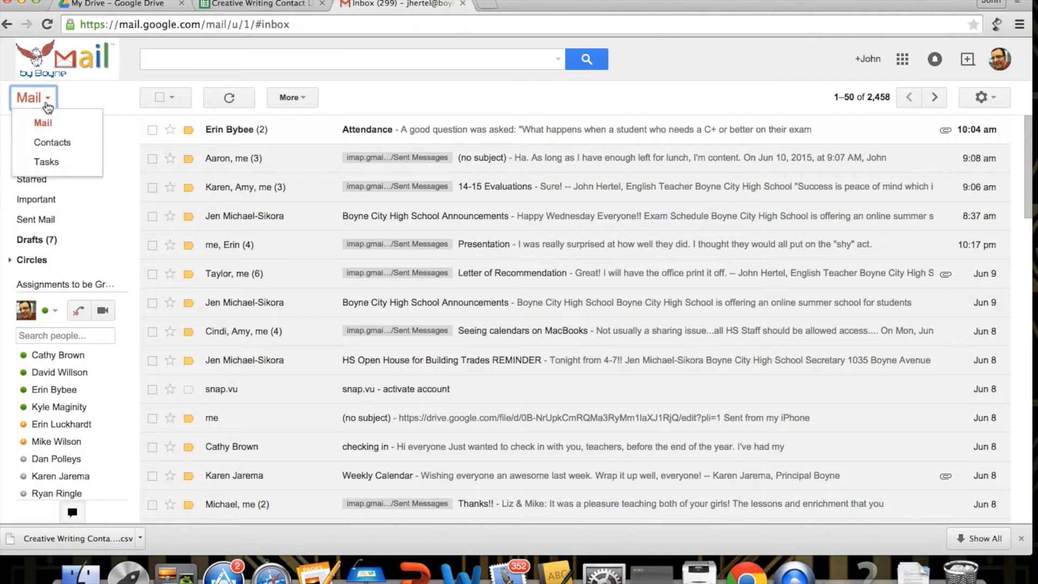
click(49, 146)
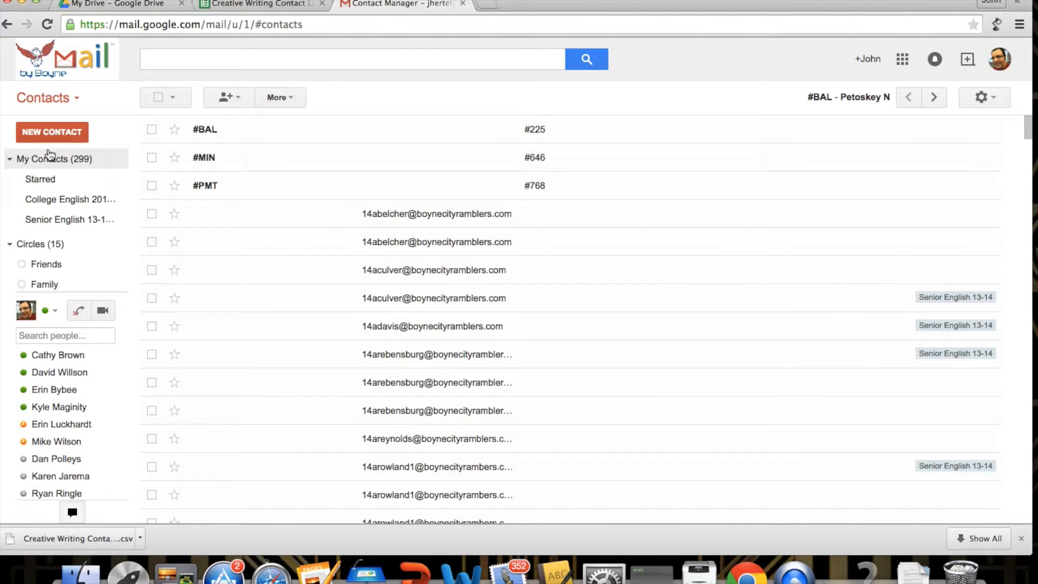
Step: Import the newest Creative Writing responses CSV from Downloads into Google Contacts
click(287, 102)
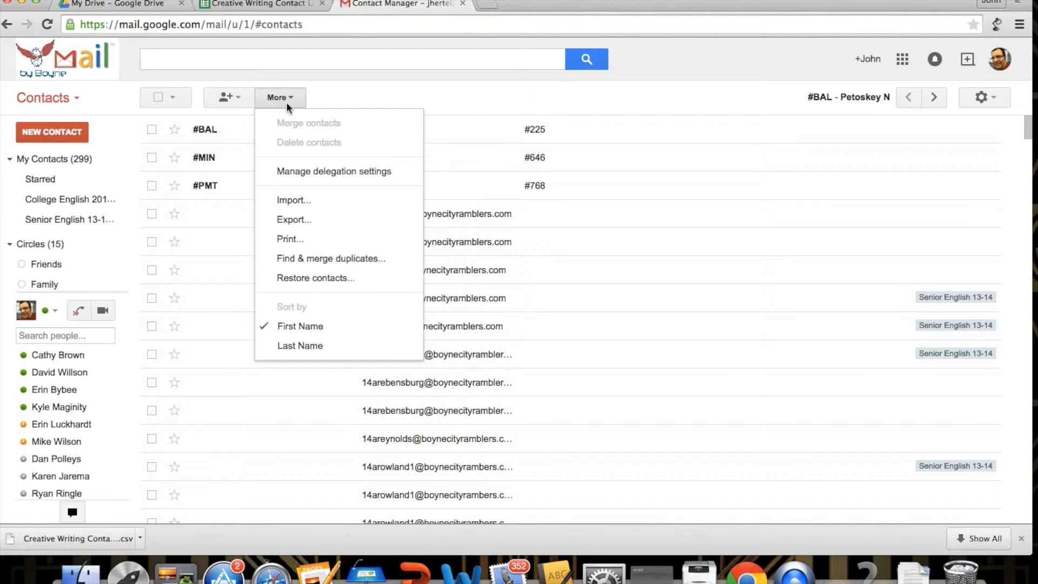
click(300, 201)
click(375, 310)
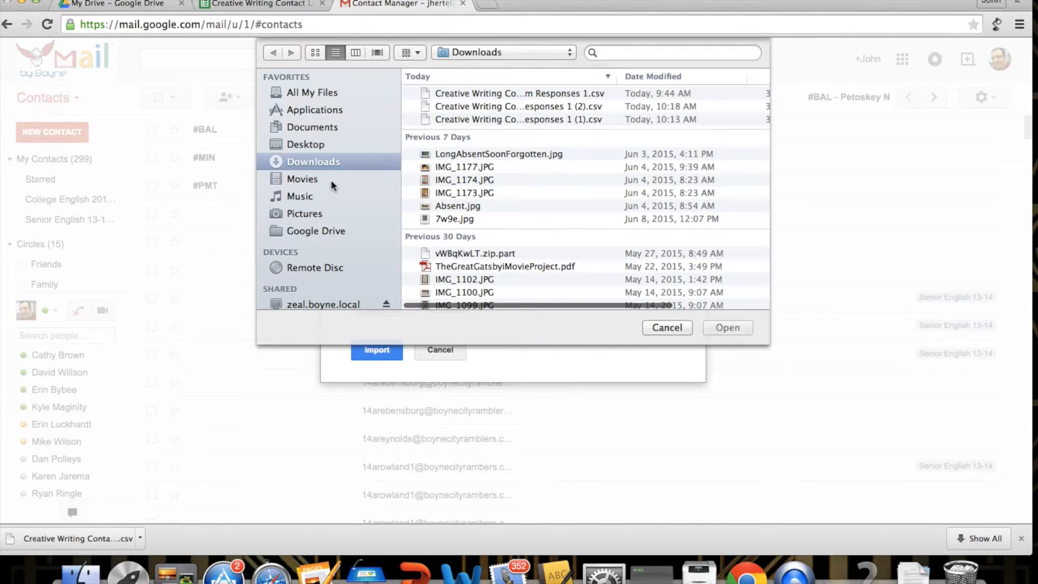
scroll(499, 93, down, 2)
scroll(499, 93, up, 2)
click(498, 93)
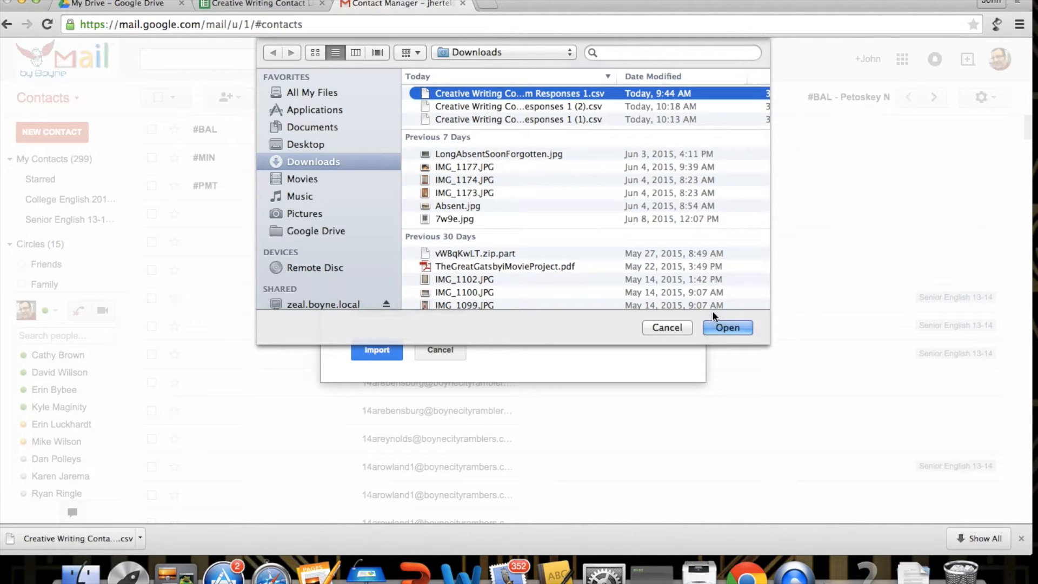
click(727, 328)
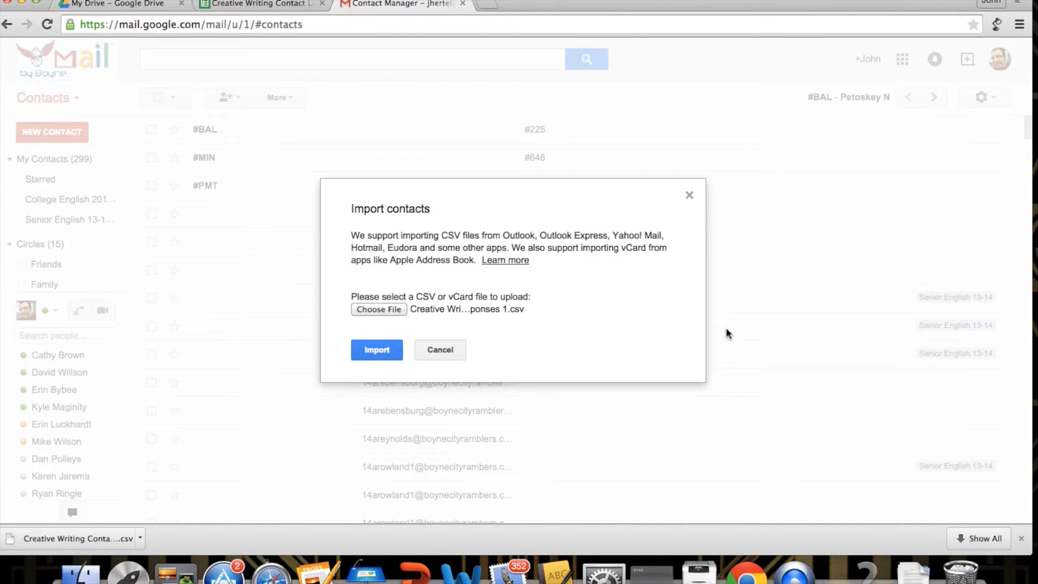
click(381, 351)
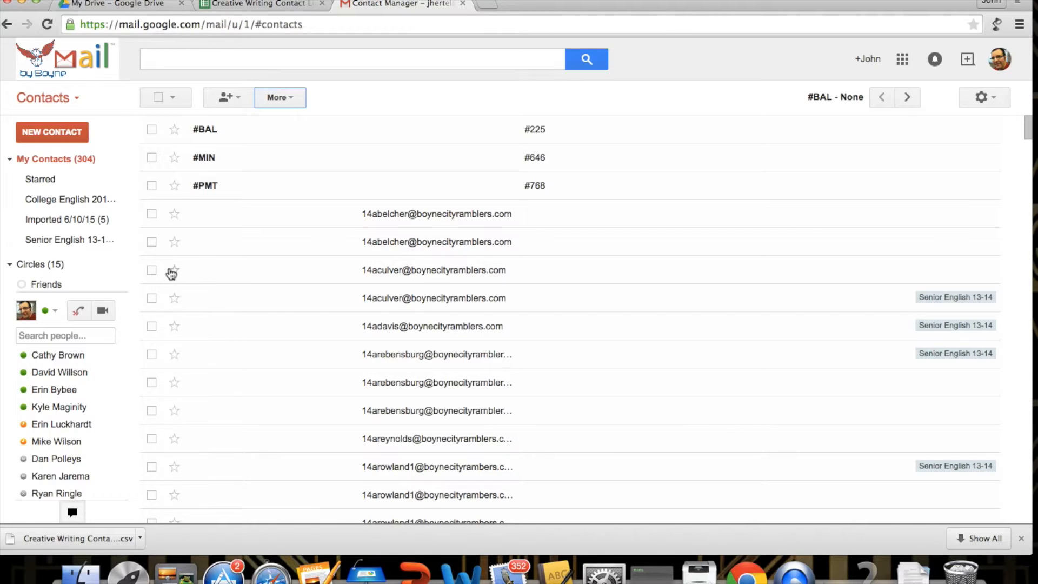
Step: Open the Imported 6/10/15 group to show its five student contacts
mouse_move(70, 228)
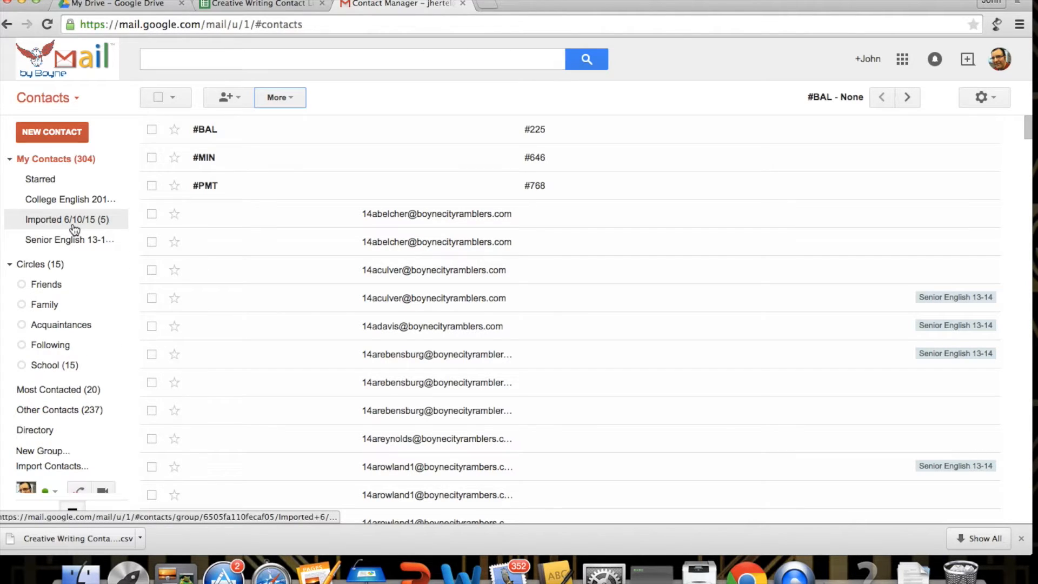
click(115, 222)
click(114, 222)
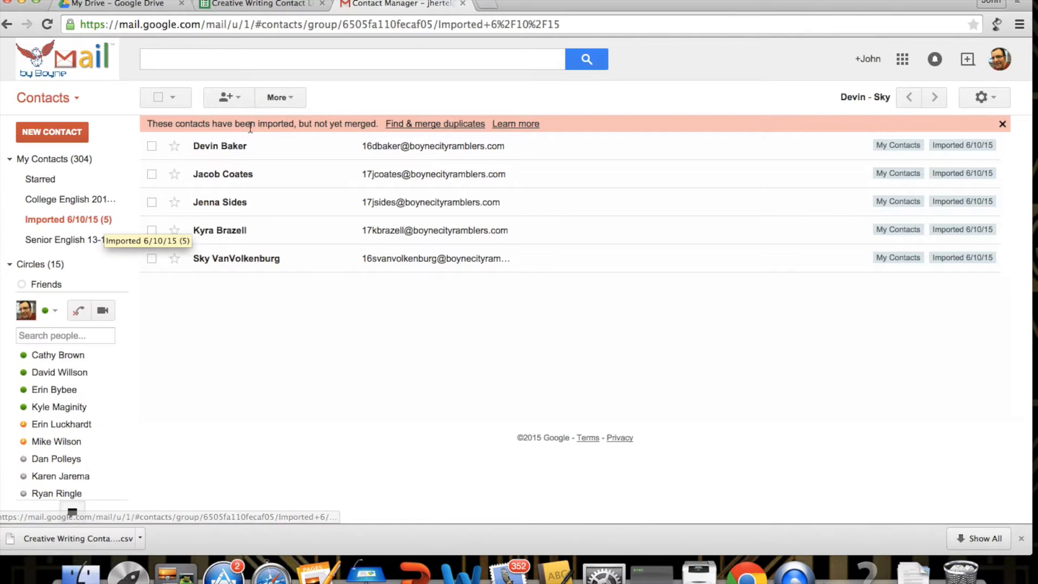
Step: Rename the Imported 6/10/15 group to 'Creative Writing'
click(288, 99)
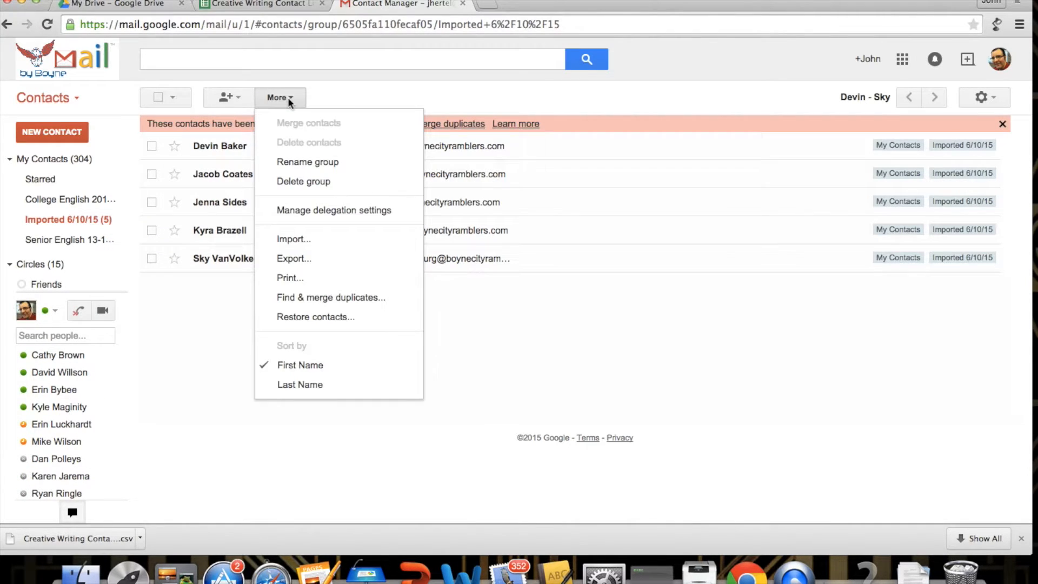
click(307, 162)
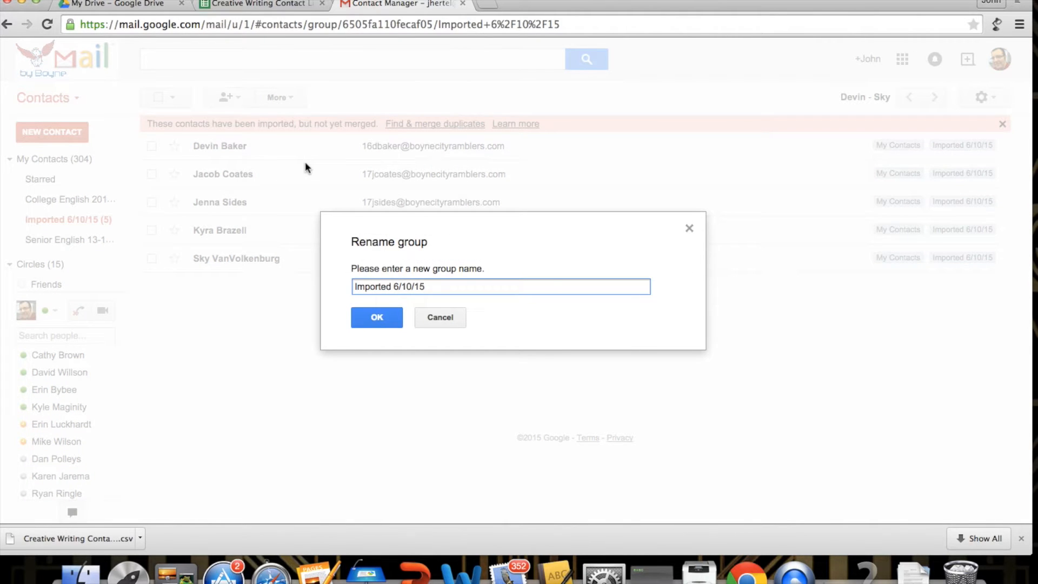
key(BackSpace)
key(BackSpace)
key(BackSpace)
key(BackSpace)
key(BackSpace)
key(BackSpace)
key(BackSpace)
key(BackSpace)
key(BackSpace)
key(BackSpace)
key(BackSpace)
key(BackSpace)
key(BackSpace)
key(BackSpace)
key(BackSpace)
key(BackSpace)
text(Creaa)
key(BackSpace)
text(tive Writing)
click(376, 318)
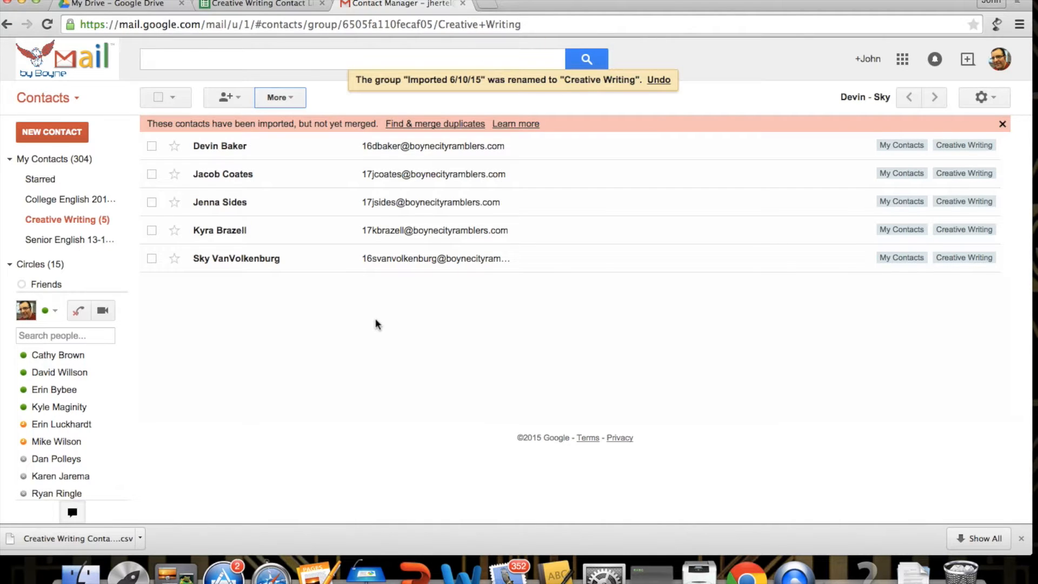
mouse_move(84, 228)
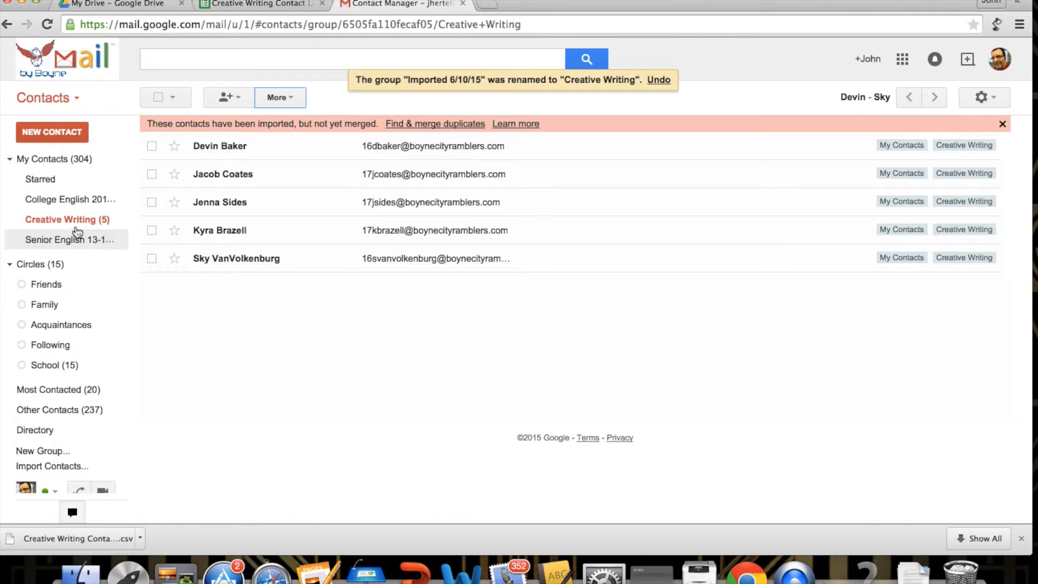
Step: Switch to the Gmail inbox and address a new message to the Creative Writing group
click(59, 100)
click(50, 122)
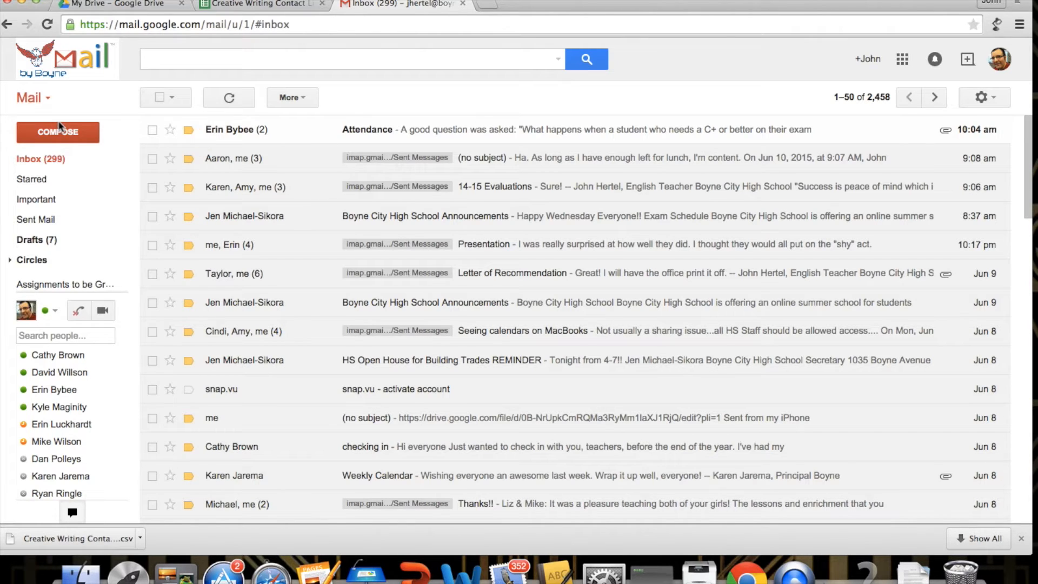
click(54, 134)
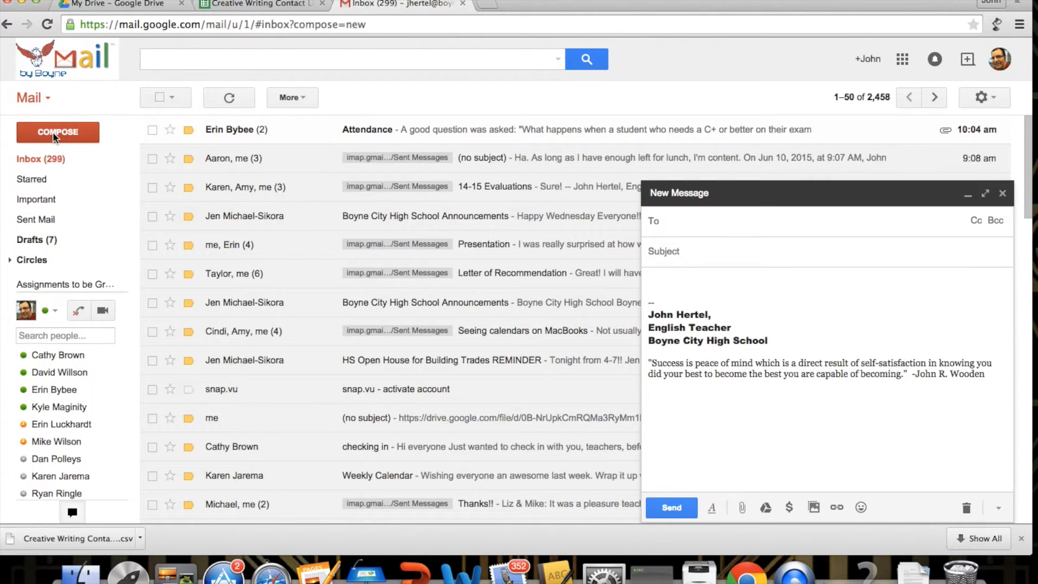
text(cre)
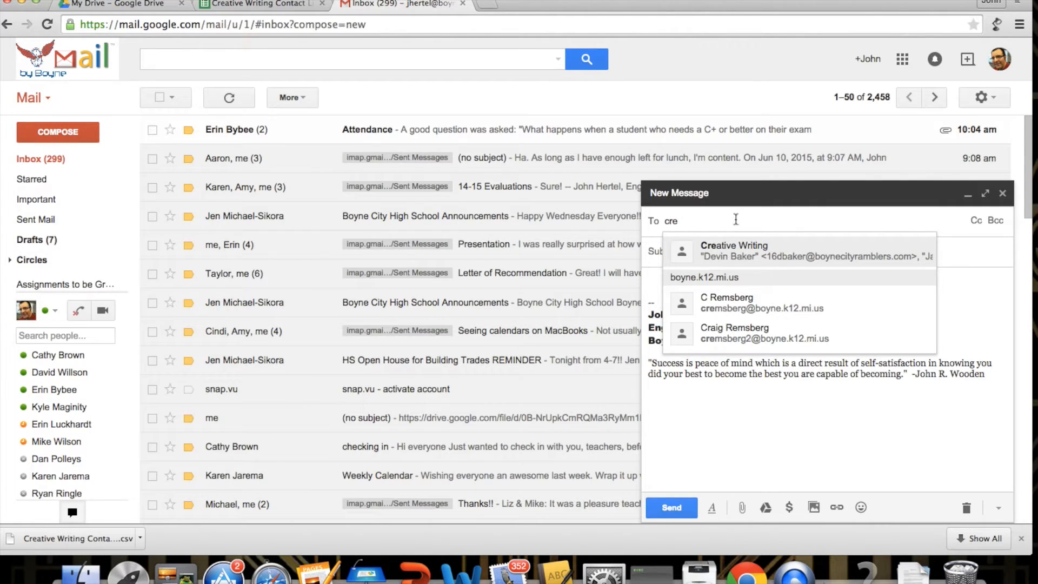
click(747, 246)
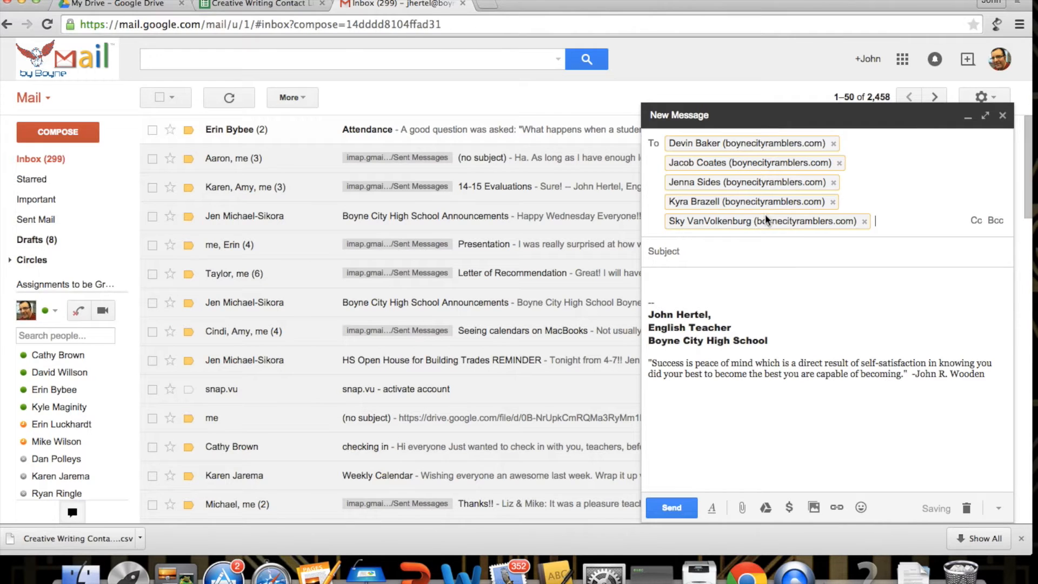
Step: Remove one student from the recipients and close the trial message
mouse_move(765, 214)
click(834, 144)
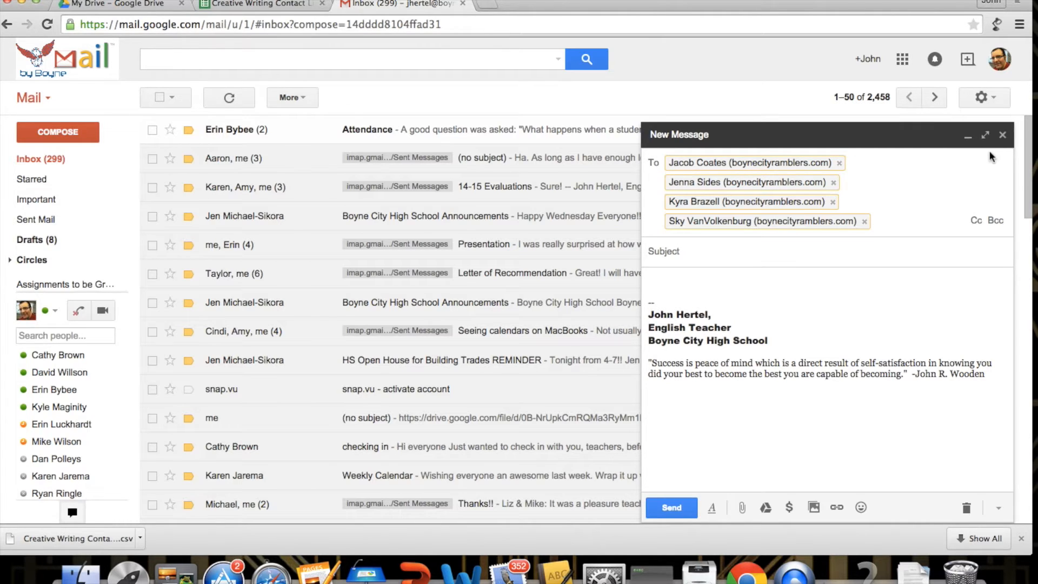
click(1002, 135)
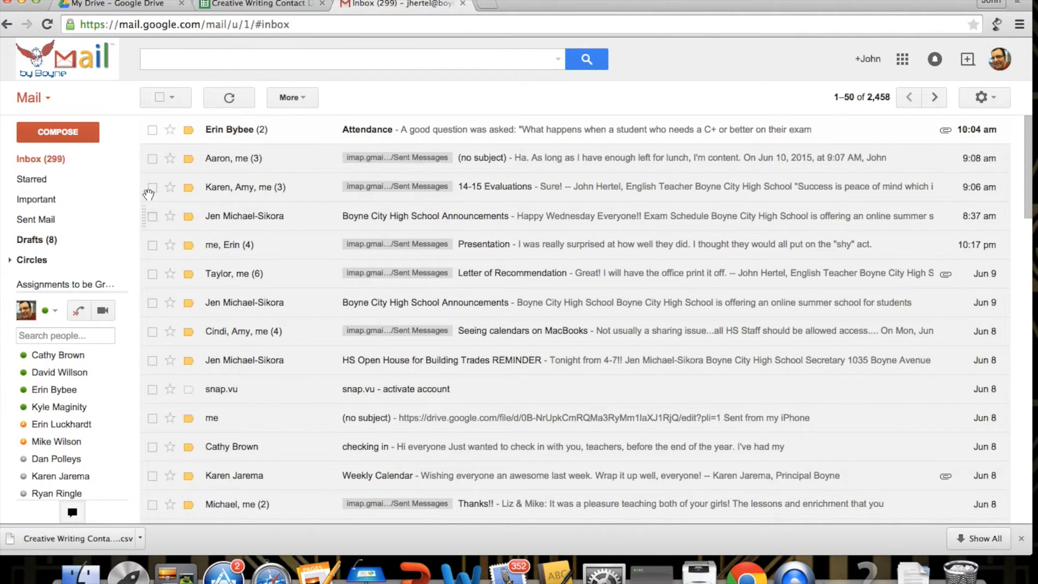
Step: Start a new message addressed to your own school e-mail address
mouse_move(81, 187)
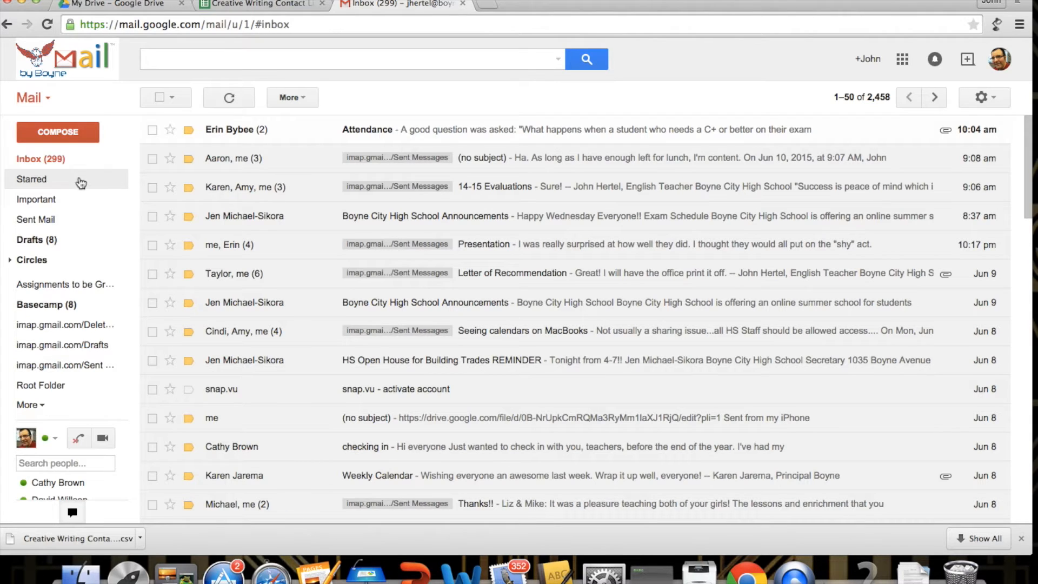
click(73, 135)
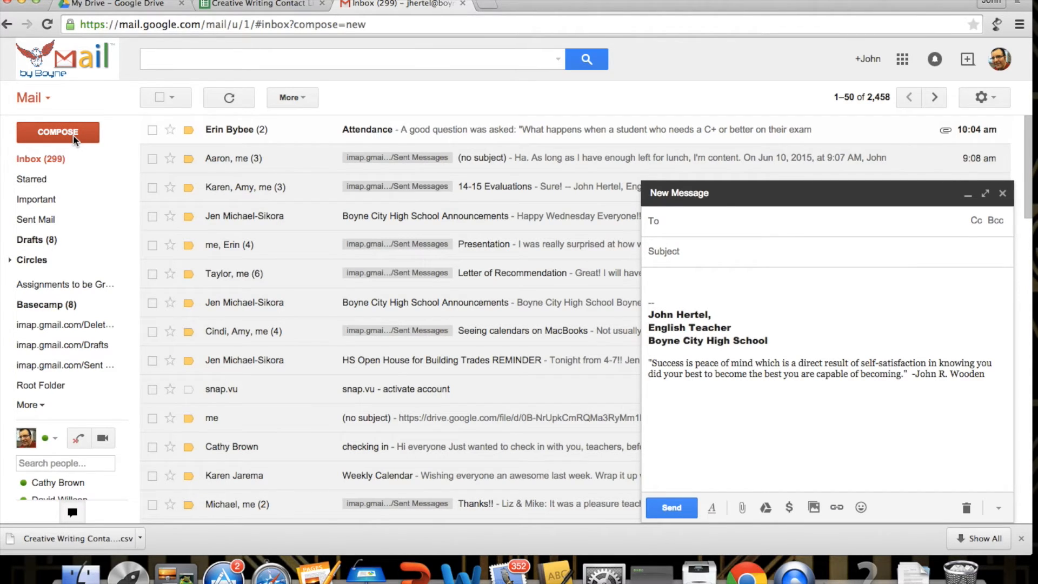
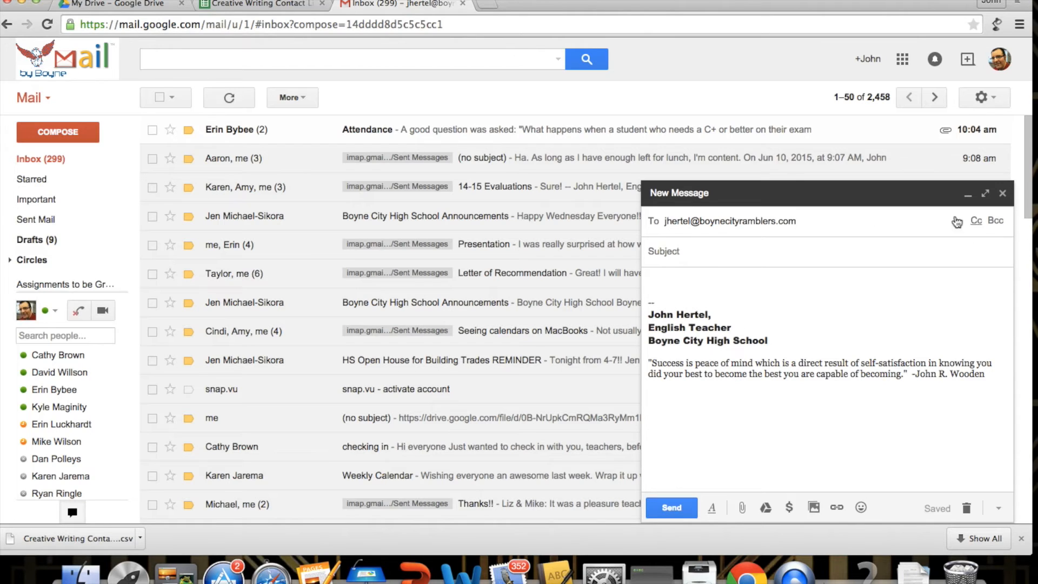
Step: Add the whole Creative Writing group as Bcc recipients
click(996, 221)
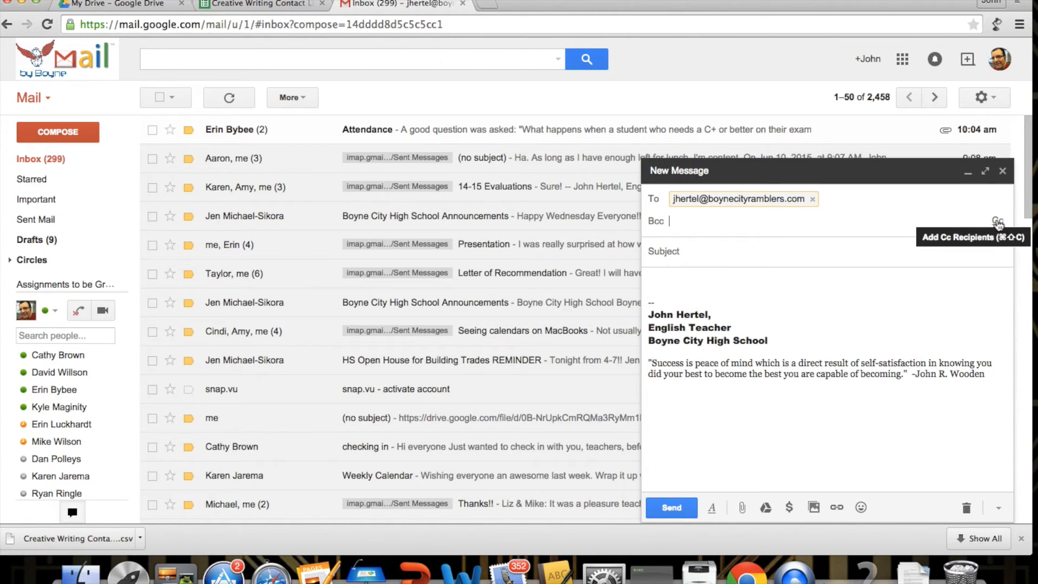
text(cre)
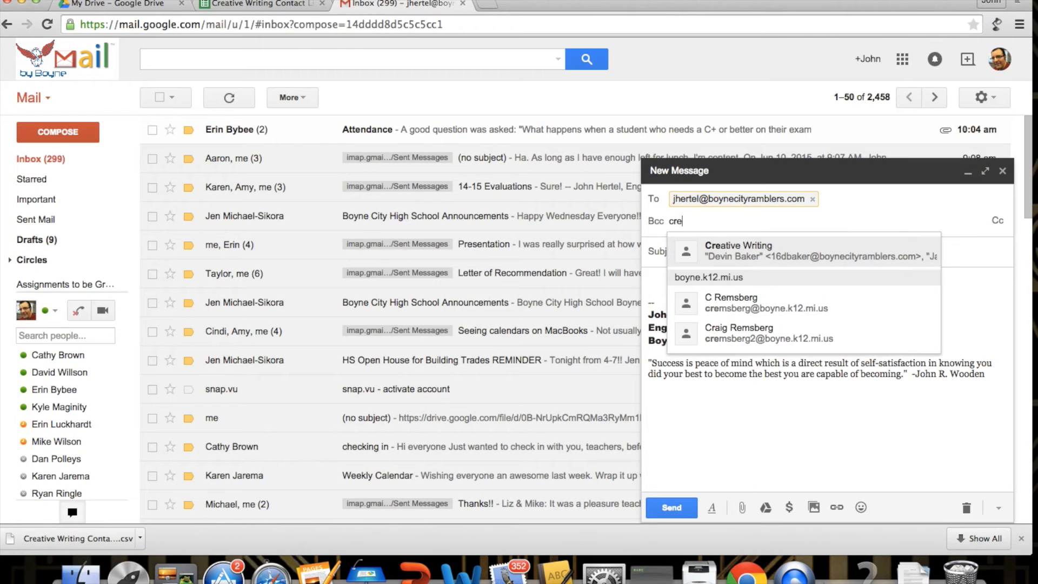
text(at)
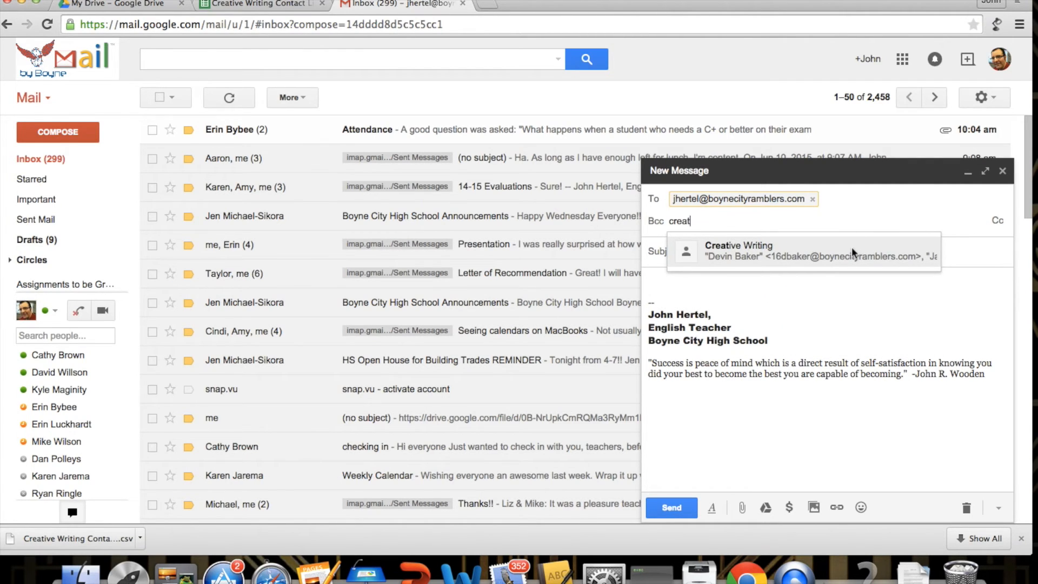
click(852, 247)
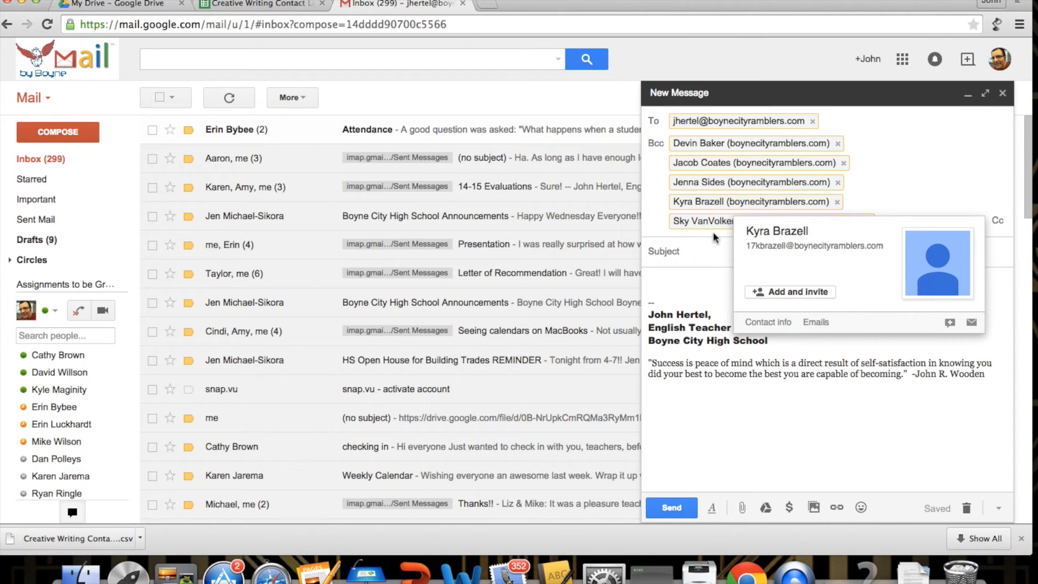
mouse_move(721, 163)
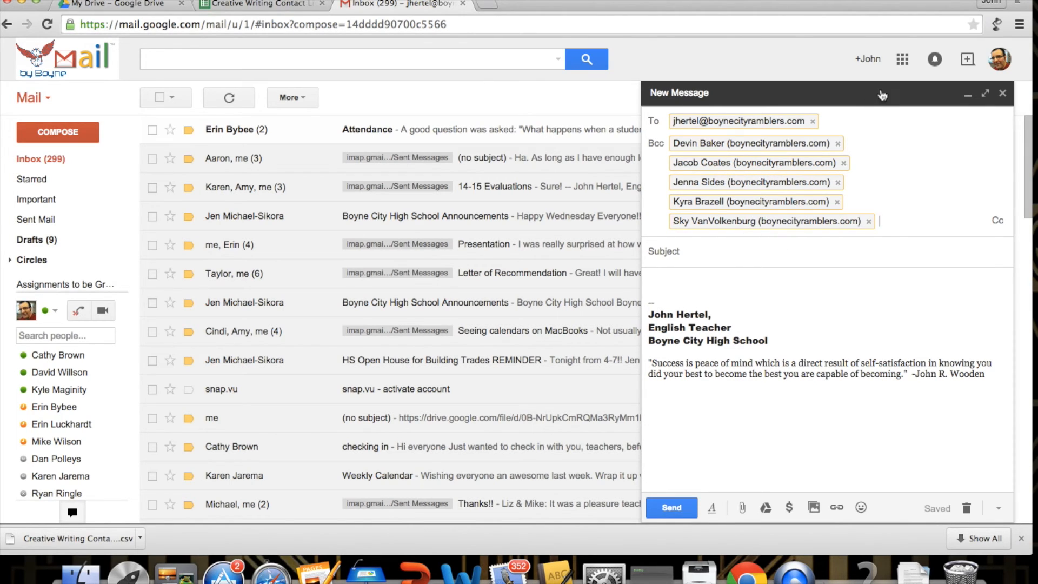
Step: Close the Bcc message draft to return to the inbox
click(1002, 93)
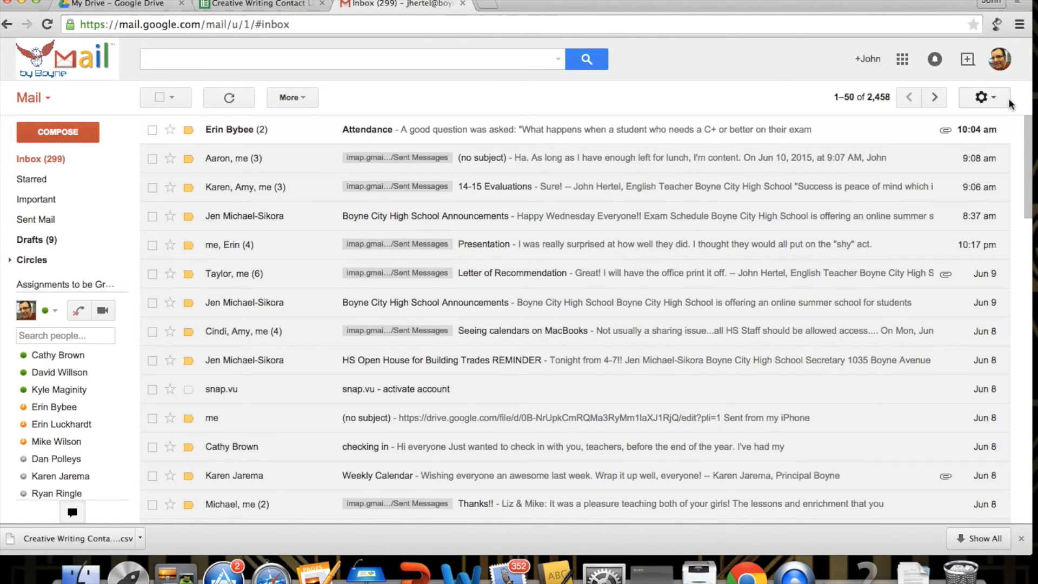